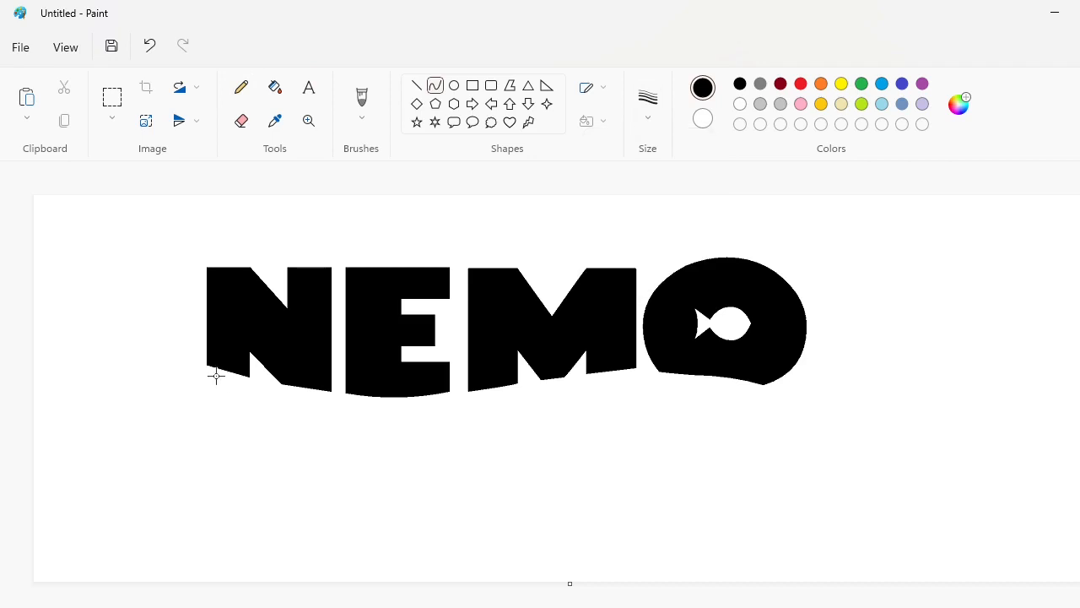
pyautogui.moveTo(187, 358)
pyautogui.mouseDown()
pyautogui.moveTo(783, 395)
pyautogui.moveTo(803, 416)
pyautogui.mouseUp()
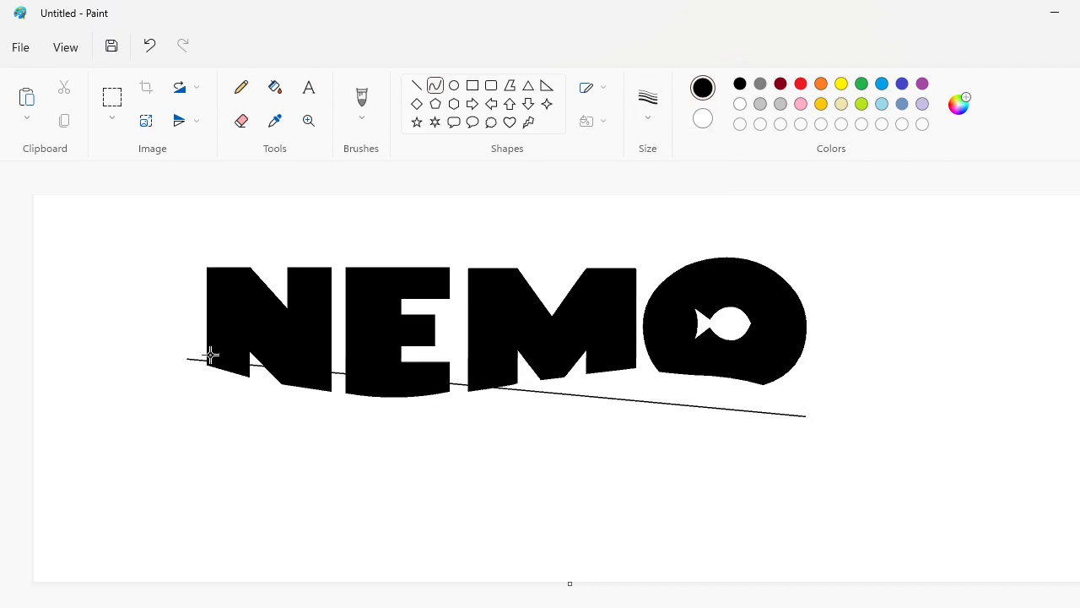
pyautogui.moveTo(210, 354); pyautogui.dragTo(332, 458)
pyautogui.moveTo(604, 417); pyautogui.dragTo(687, 315)
pyautogui.hotkey('ctrl', 'z')
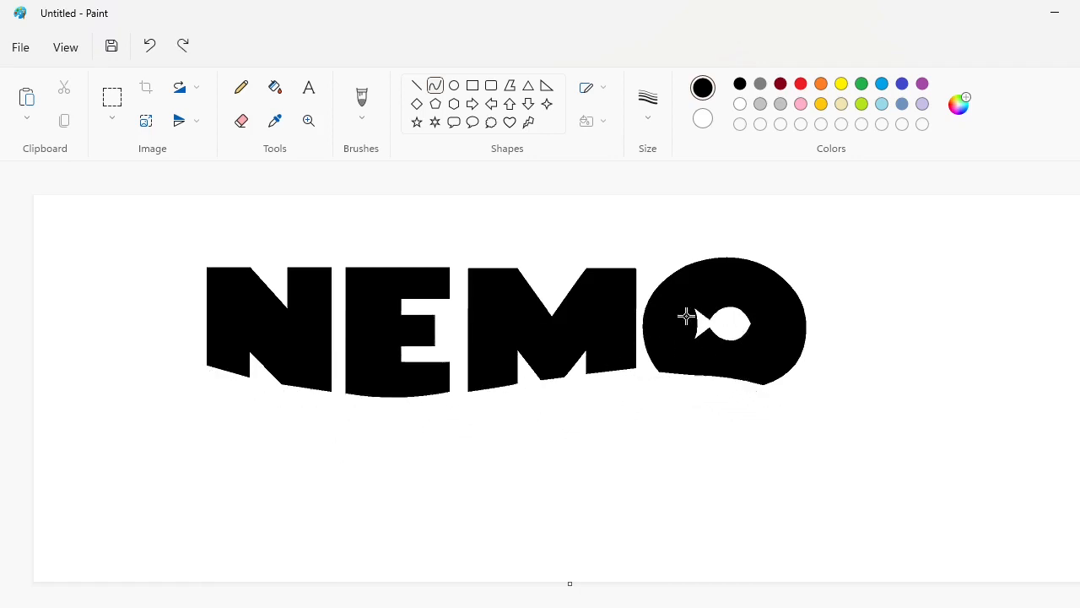
pyautogui.moveTo(540, 415); pyautogui.dragTo(817, 422)
pyautogui.moveTo(343, 371); pyautogui.dragTo(315, 526)
pyautogui.moveTo(595, 405)
pyautogui.mouseDown()
pyautogui.moveTo(637, 295)
pyautogui.moveTo(579, 314)
pyautogui.moveTo(653, 326)
pyautogui.mouseUp()
pyautogui.hotkey('ctrl', 'z')
pyautogui.moveTo(187, 360); pyautogui.dragTo(795, 422)
pyautogui.moveTo(291, 376); pyautogui.dragTo(263, 459)
pyautogui.moveTo(548, 397); pyautogui.dragTo(669, 340)
pyautogui.hotkey('ctrl', 'z')
pyautogui.moveTo(182, 360)
pyautogui.mouseDown()
pyautogui.moveTo(381, 408)
pyautogui.moveTo(801, 425)
pyautogui.mouseUp()
pyautogui.moveTo(363, 413); pyautogui.dragTo(445, 547)
pyautogui.moveTo(515, 473)
pyautogui.mouseDown()
pyautogui.moveTo(577, 283)
pyautogui.moveTo(310, 285)
pyautogui.moveTo(631, 285)
pyautogui.moveTo(591, 295)
pyautogui.mouseUp()
pyautogui.hotkey('ctrl', 'z')
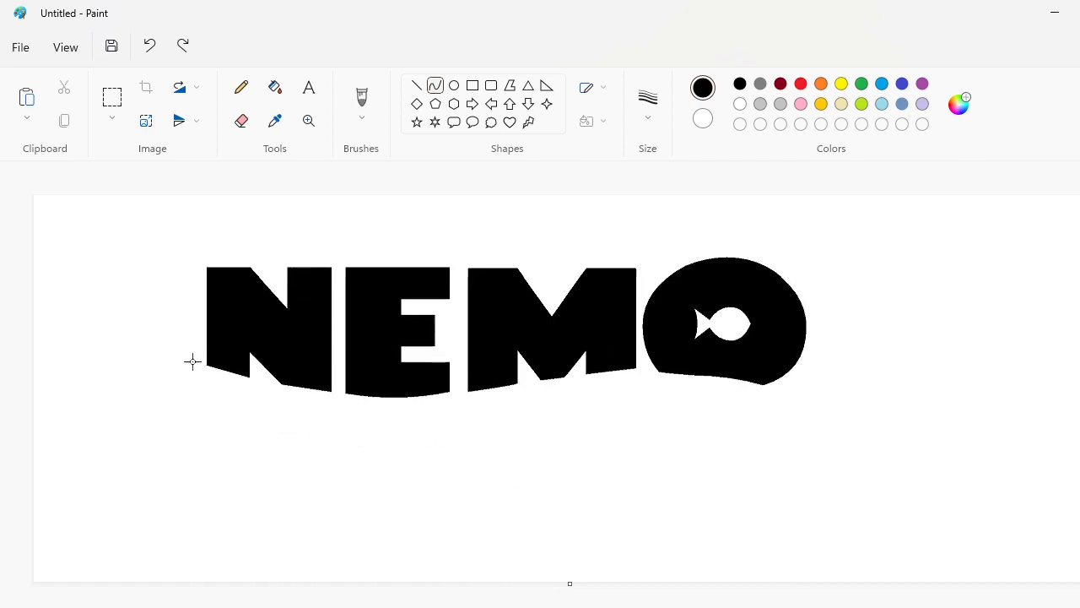
pyautogui.moveTo(184, 360); pyautogui.dragTo(790, 418)
pyautogui.moveTo(257, 408); pyautogui.dragTo(289, 460)
pyautogui.moveTo(510, 438); pyautogui.dragTo(784, 368)
pyautogui.hotkey('ctrl', 'z')
# Duplicate the NEMO lettering with transparent selection and place the copy in the blank area below the original.
pyautogui.scroll(1, 909, 407)
pyautogui.moveTo(511, 598); pyautogui.dragTo(642, 598)
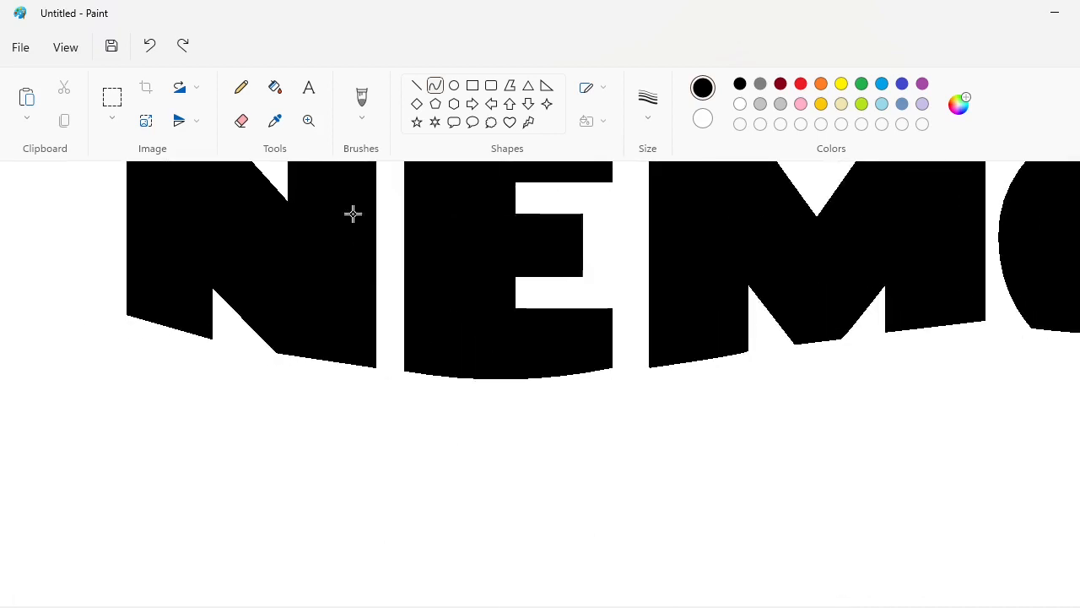
pyautogui.scroll(-1, 540, 380)
pyautogui.click(110, 100)
pyautogui.moveTo(142, 213); pyautogui.dragTo(914, 504)
pyautogui.hotkey('ctrl', 'c')
pyautogui.hotkey('ctrl', 'v')
pyautogui.moveTo(279, 279); pyautogui.dragTo(405, 460)
pyautogui.click(112, 118)
pyautogui.click(115, 250)
pyautogui.moveTo(454, 497); pyautogui.dragTo(422, 487)
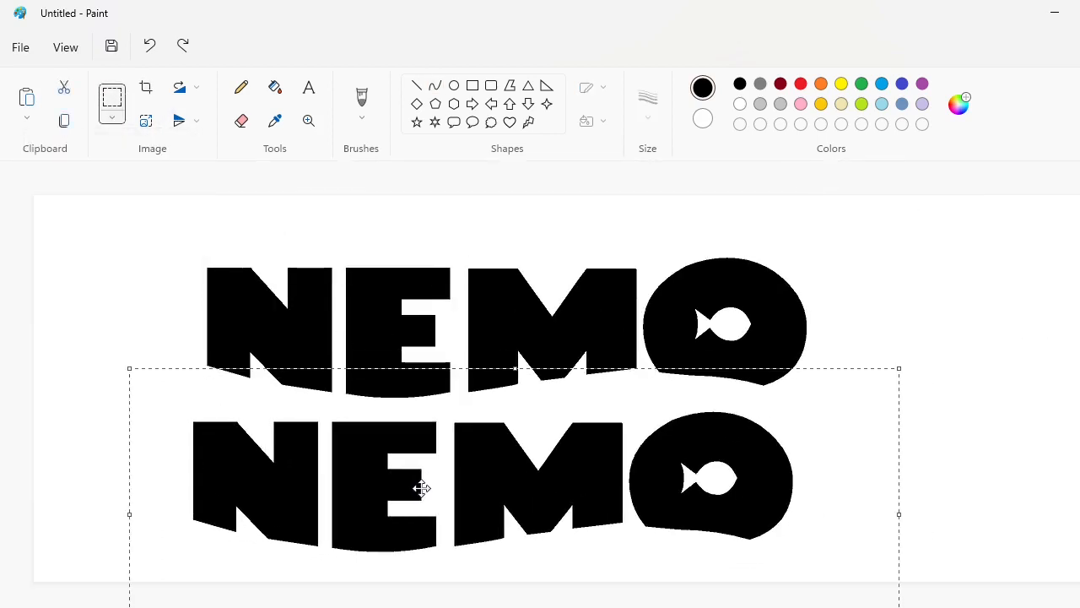
pyautogui.press('Delete')
pyautogui.scroll(-1, 976, 581)
pyautogui.moveTo(301, 390); pyautogui.dragTo(329, 510)
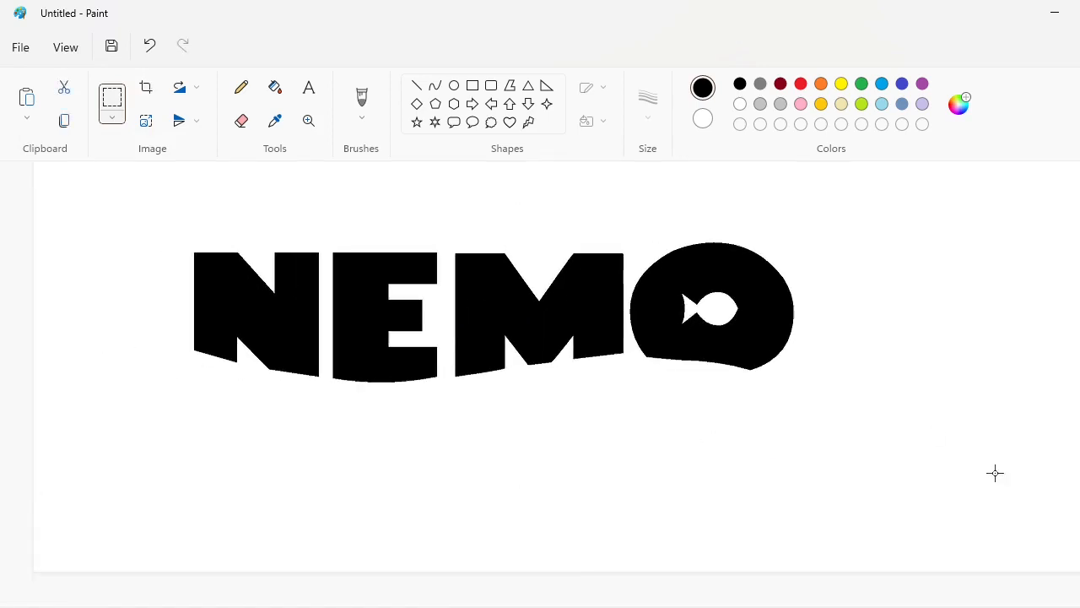
# Draw a thick purple curve along the bottom of the copied lettering, from the N to the M's left leg.
pyautogui.scroll(1, 994, 473)
pyautogui.hscroll(2, 597, 516)
pyautogui.scroll(1, 597, 516)
pyautogui.hscroll(1, 597, 515)
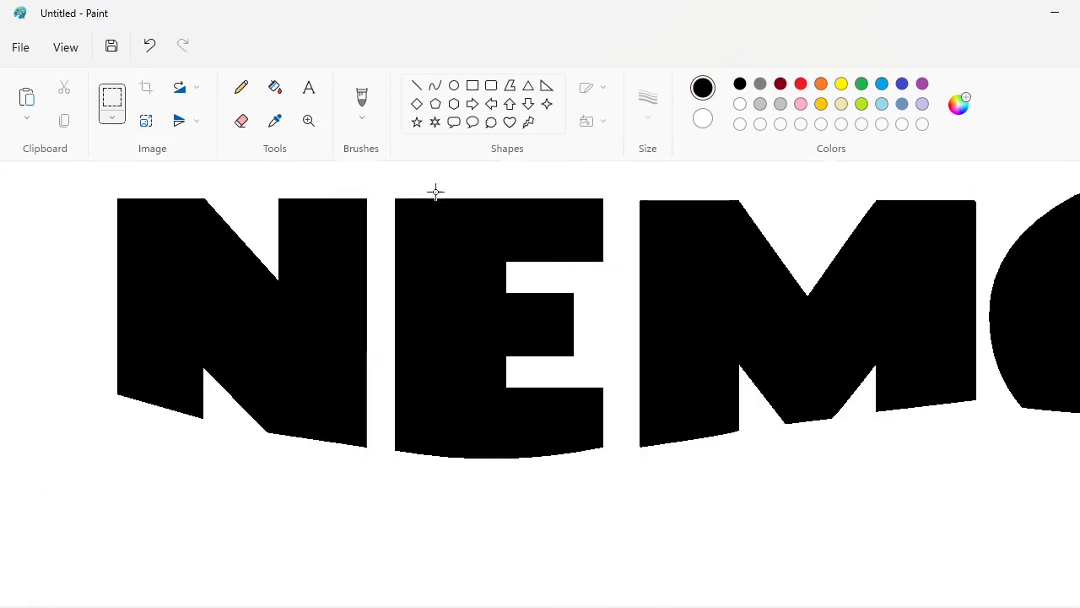
pyautogui.click(434, 86)
pyautogui.click(646, 118)
pyautogui.click(922, 85)
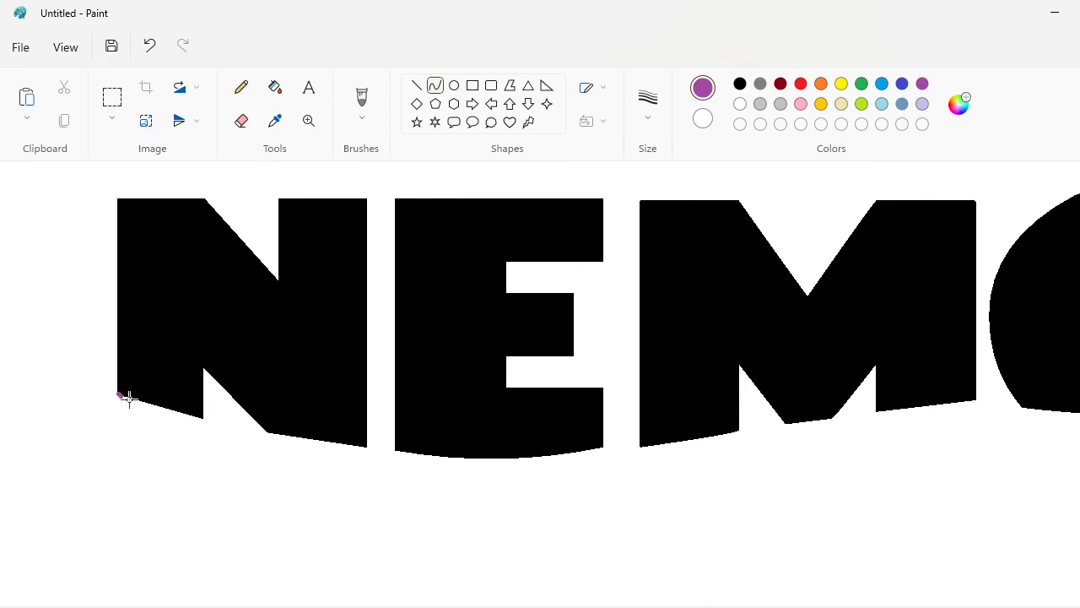
pyautogui.moveTo(129, 397); pyautogui.dragTo(491, 479)
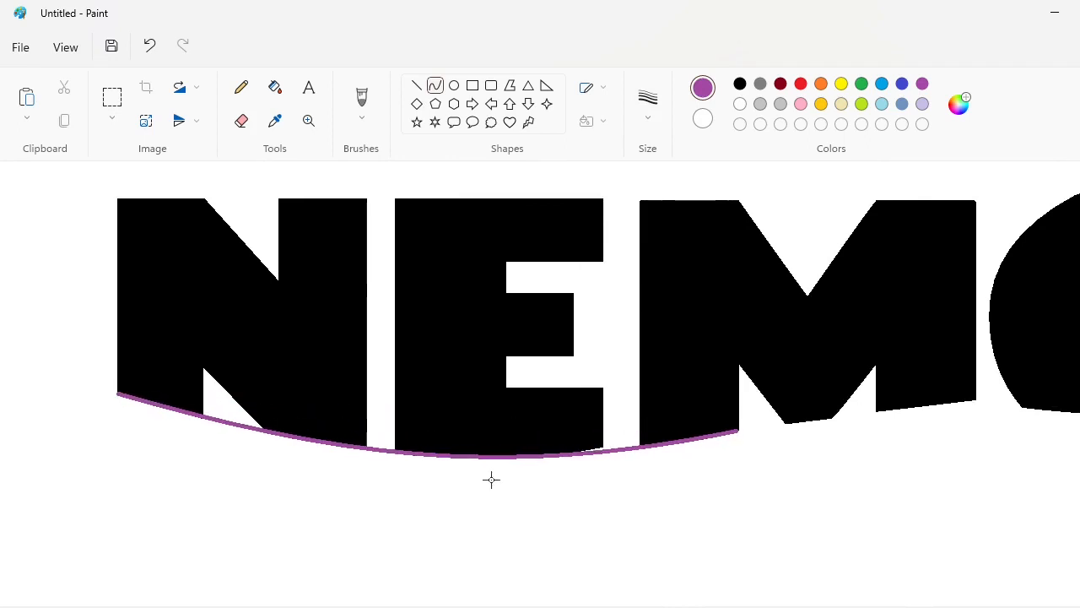
# Continue the purple curve beneath the M and O, and extend both ends slightly beyond the lettering.
pyautogui.hscroll(2, 468, 477)
pyautogui.moveTo(363, 430); pyautogui.dragTo(852, 433)
pyautogui.moveTo(458, 433); pyautogui.dragTo(741, 400)
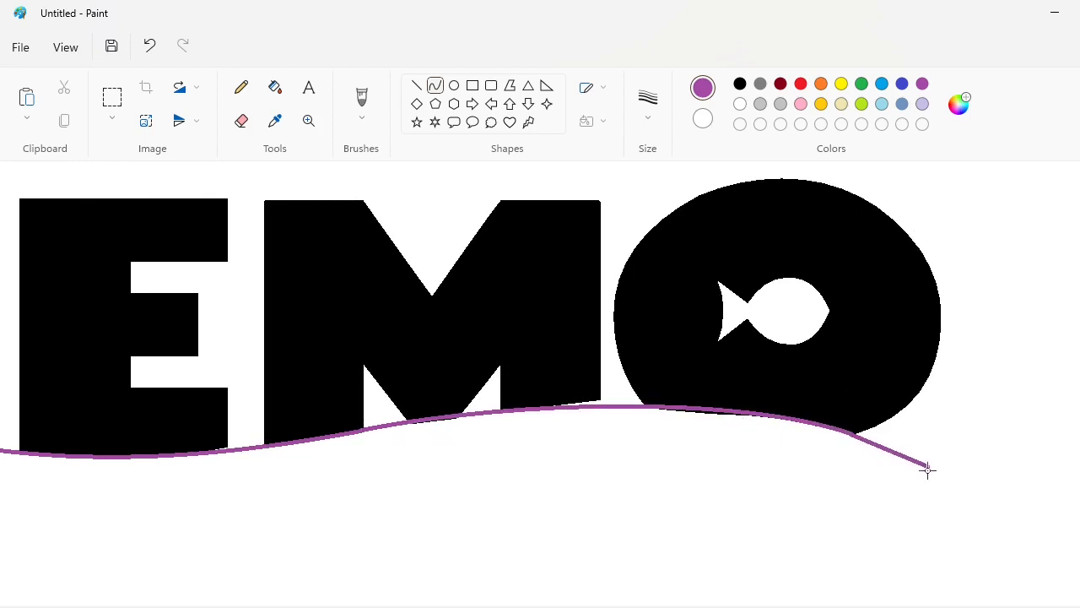
pyautogui.moveTo(927, 468); pyautogui.dragTo(929, 473)
pyautogui.hscroll(-5, 590, 422)
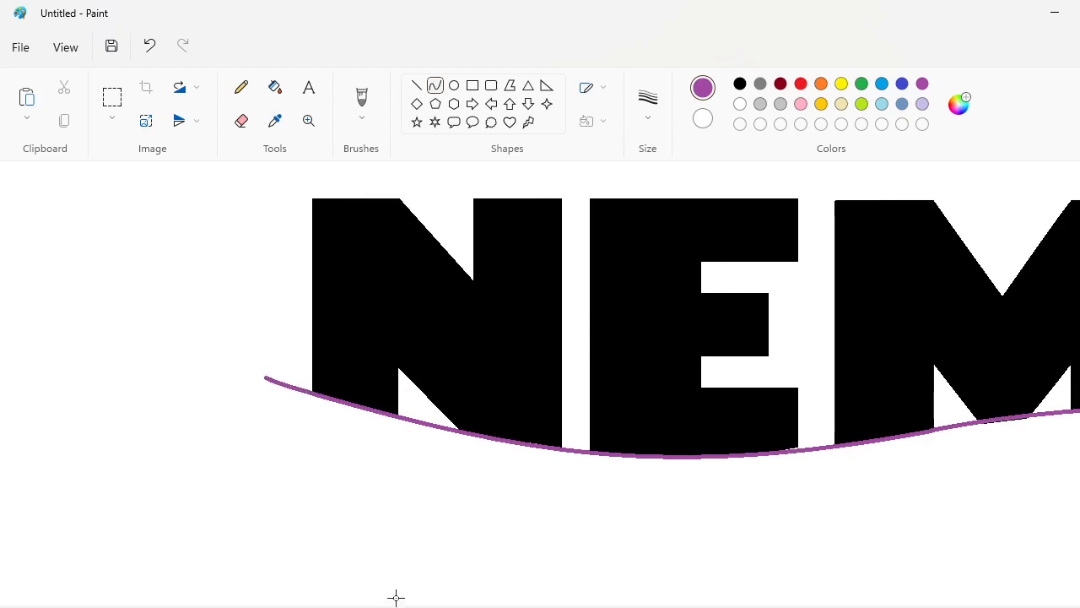
# Draw the wave's lower purple edge from its left tip, dipping beneath the E and rising to below the O's left side.
pyautogui.hscroll(2, 395, 598)
pyautogui.moveTo(65, 377); pyautogui.dragTo(505, 507)
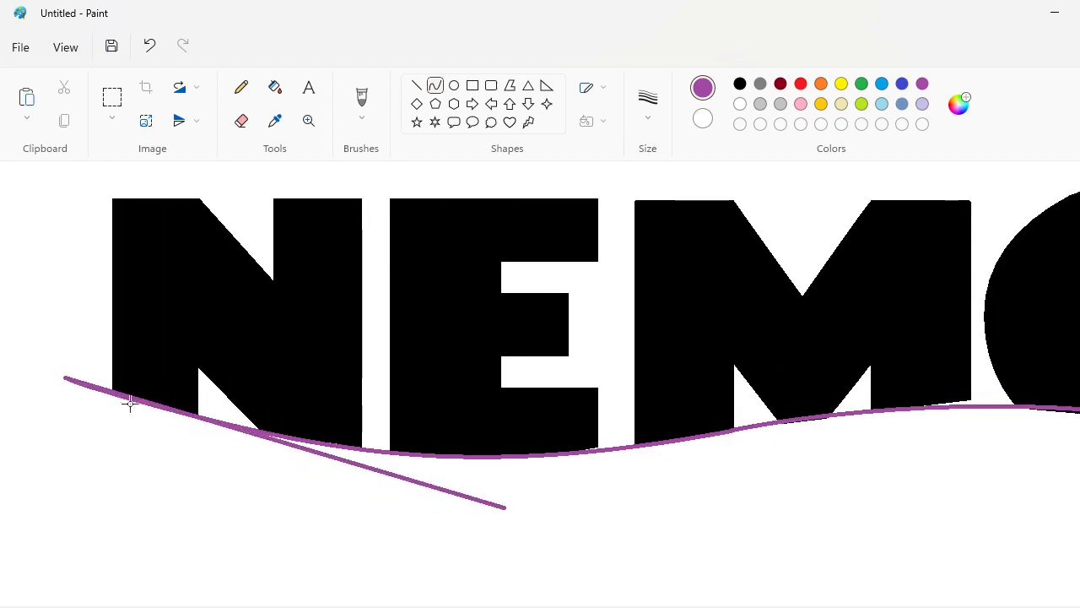
pyautogui.moveTo(129, 402); pyautogui.dragTo(386, 508)
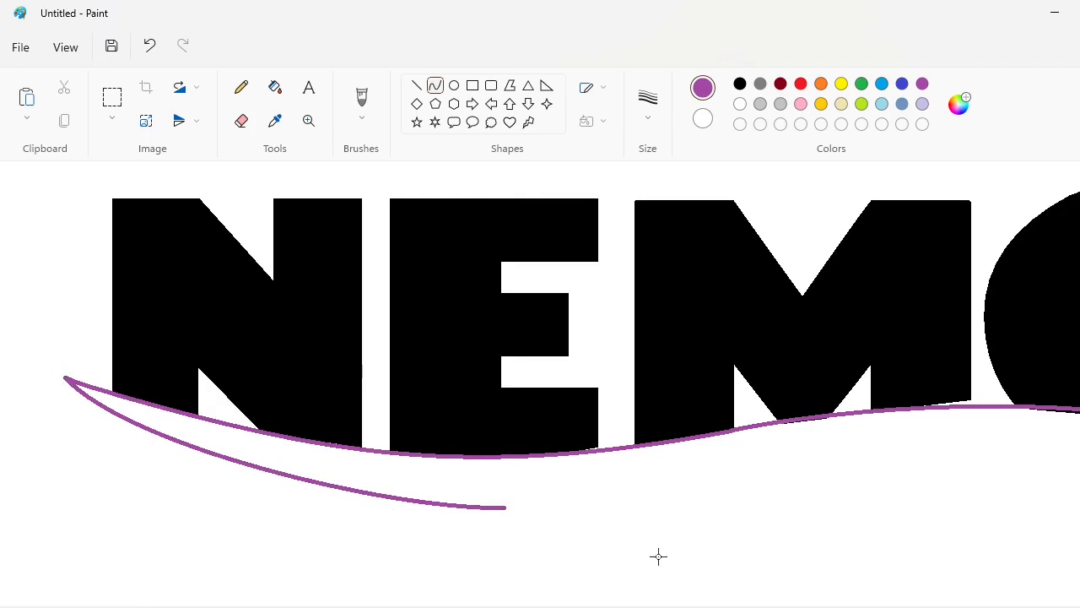
pyautogui.hscroll(3, 616, 584)
pyautogui.moveTo(231, 507)
pyautogui.mouseDown()
pyautogui.moveTo(735, 451)
pyautogui.moveTo(260, 506)
pyautogui.moveTo(598, 442)
pyautogui.mouseUp()
pyautogui.hotkey('ctrl', 'z')
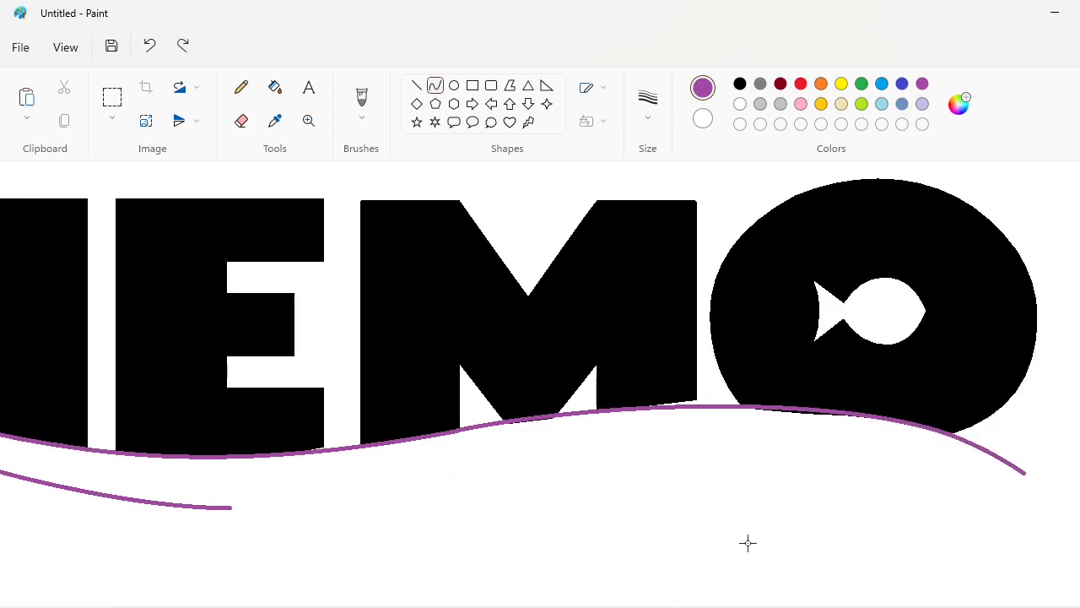
pyautogui.moveTo(228, 507)
pyautogui.mouseDown()
pyautogui.moveTo(718, 440)
pyautogui.moveTo(261, 504)
pyautogui.moveTo(312, 506)
pyautogui.moveTo(594, 441)
pyautogui.moveTo(588, 433)
pyautogui.mouseUp()
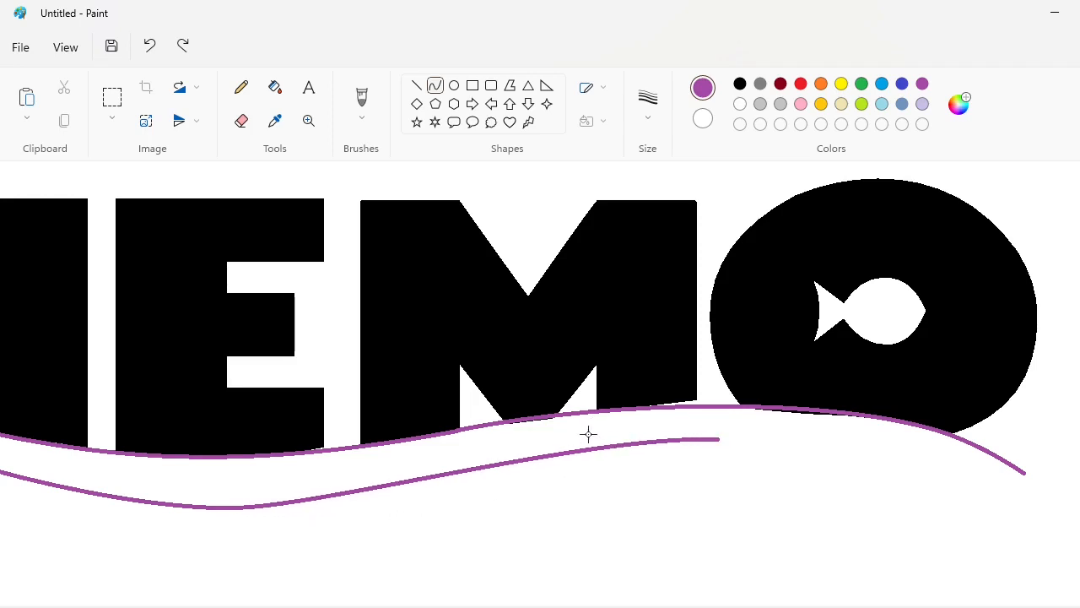
# Close the wave outline with a purple curve from the end of the lower edge to the wave's right tip.
pyautogui.moveTo(722, 606); pyautogui.dragTo(819, 607)
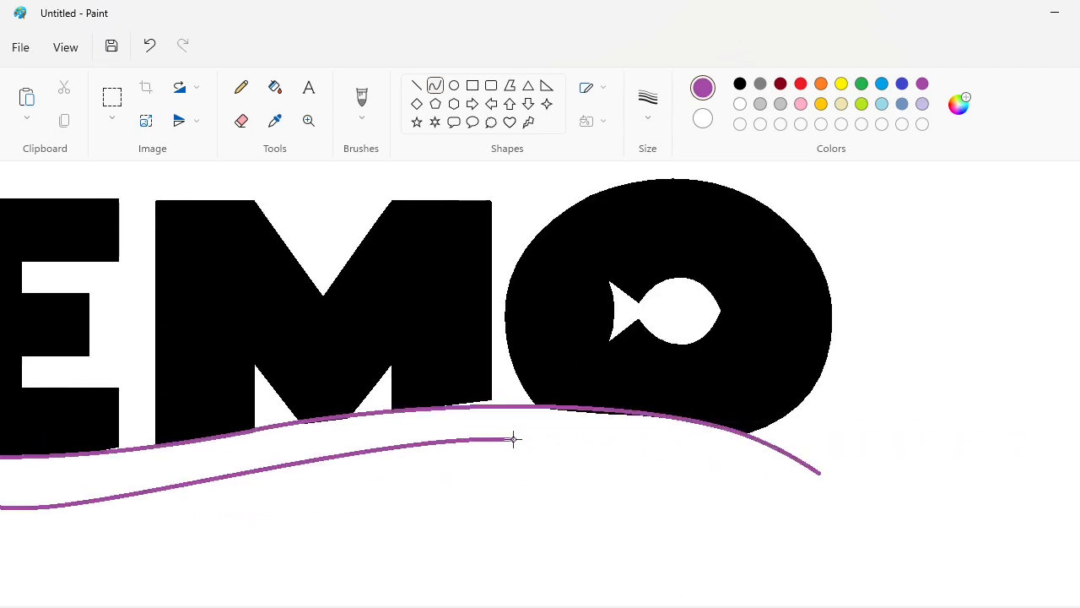
pyautogui.moveTo(512, 439); pyautogui.dragTo(716, 429)
pyautogui.moveTo(698, 606)
pyautogui.mouseDown()
pyautogui.moveTo(395, 607)
pyautogui.moveTo(496, 606)
pyautogui.mouseUp()
pyautogui.scroll(-1, 540, 384)
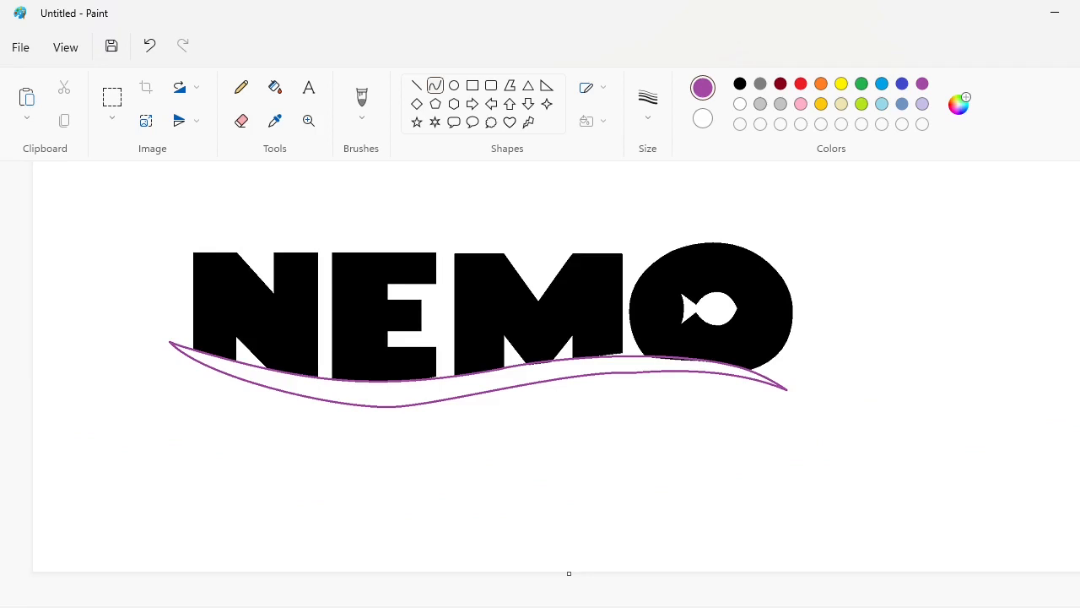
pyautogui.scroll(1, 518, 537)
pyautogui.scroll(-1, 422, 265)
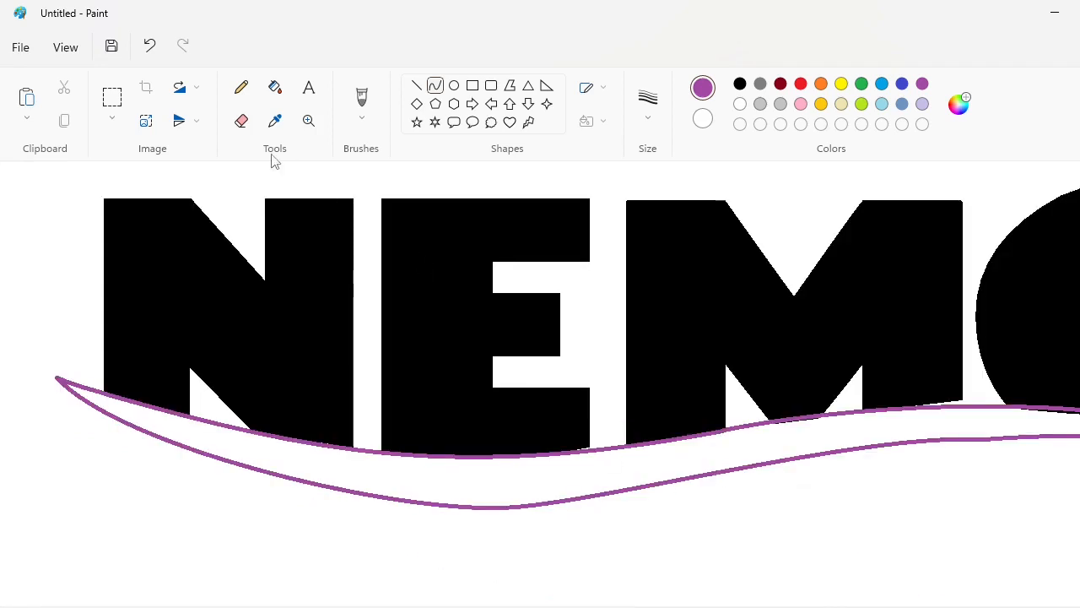
# Remove the lower edge's section beneath the E and redraw it as a smoother purple curve.
pyautogui.click(275, 88)
pyautogui.click(614, 491)
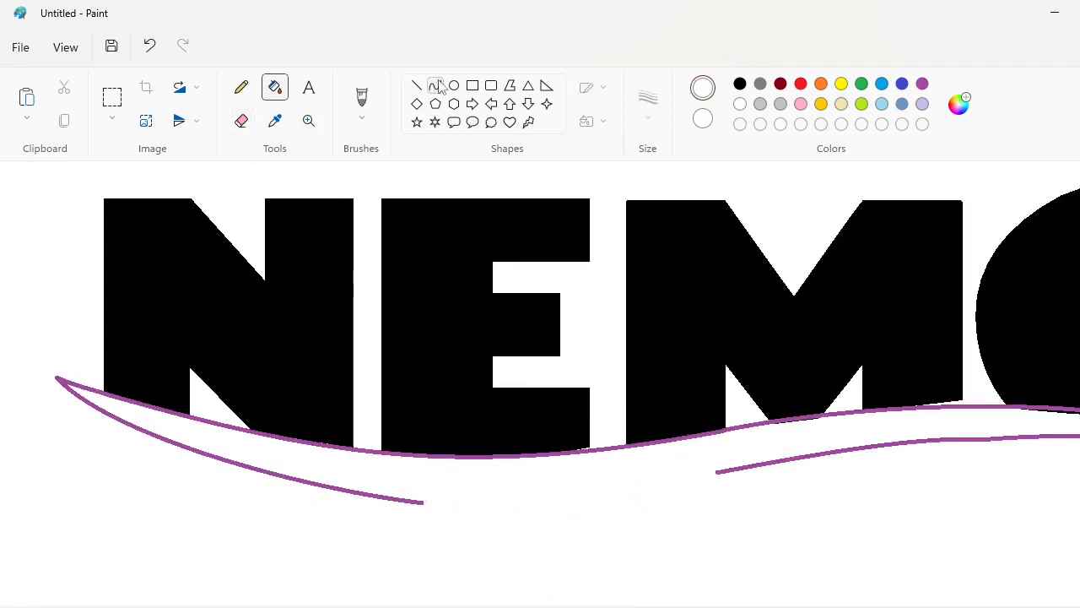
pyautogui.click(434, 85)
pyautogui.moveTo(417, 502)
pyautogui.mouseDown()
pyautogui.moveTo(511, 502)
pyautogui.moveTo(717, 471)
pyautogui.mouseUp()
pyautogui.moveTo(494, 491); pyautogui.dragTo(540, 511)
pyautogui.moveTo(630, 491); pyautogui.dragTo(692, 476)
# Remove the uneven section of the lower edge beneath the M and O and replace it with a smooth purple curve.
pyautogui.hscroll(3, 763, 564)
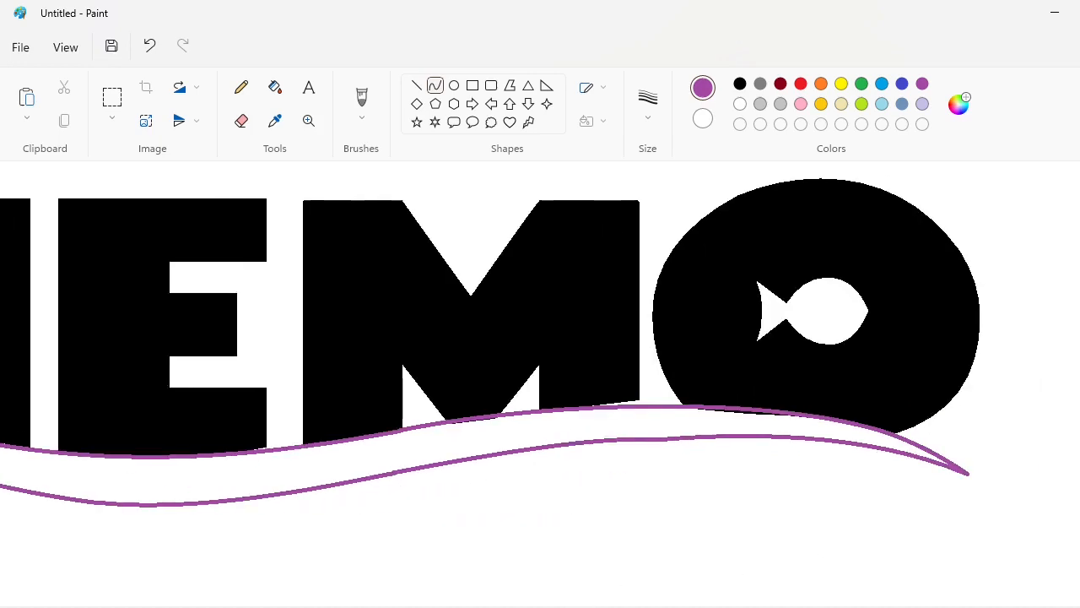
pyautogui.click(726, 437)
pyautogui.click(275, 87)
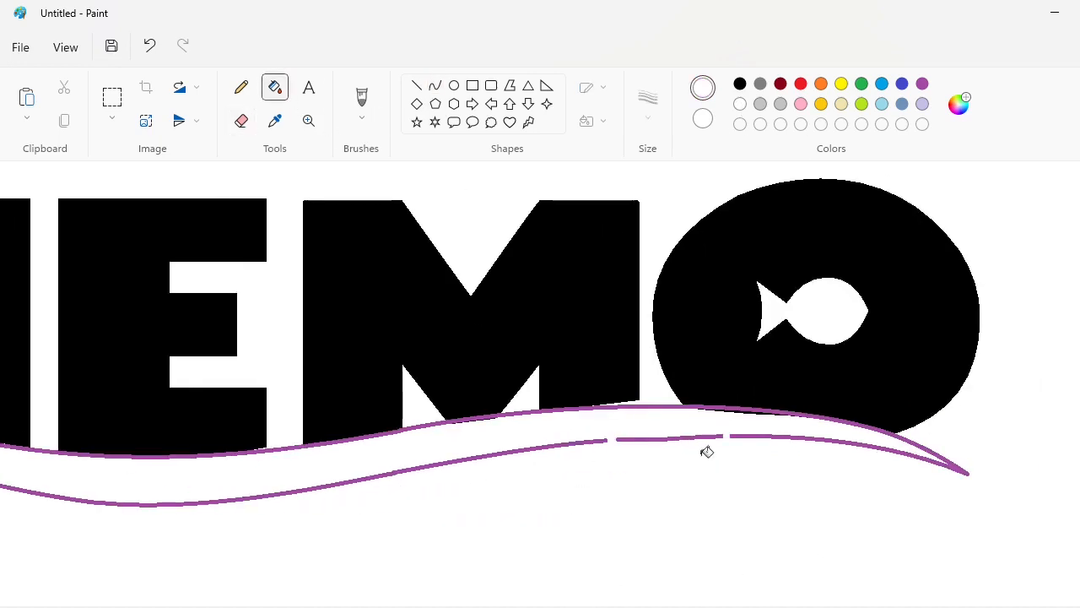
pyautogui.click(698, 437)
pyautogui.click(434, 86)
pyautogui.click(922, 84)
pyautogui.moveTo(607, 440); pyautogui.dragTo(742, 436)
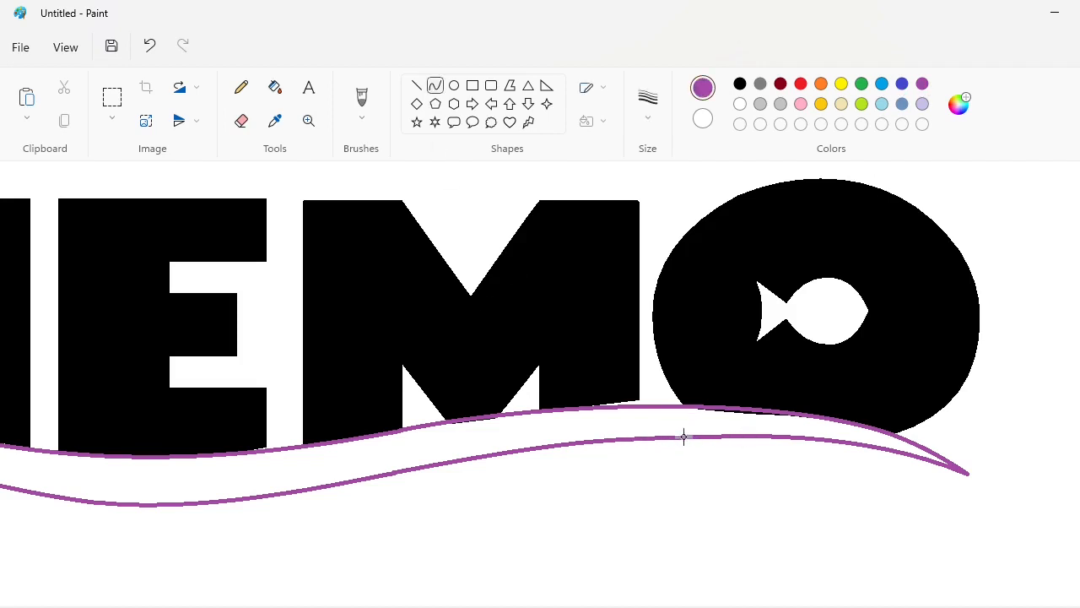
# Fill the closed wave outline with purple.
pyautogui.click(975, 607)
pyautogui.click(275, 87)
pyautogui.click(560, 370)
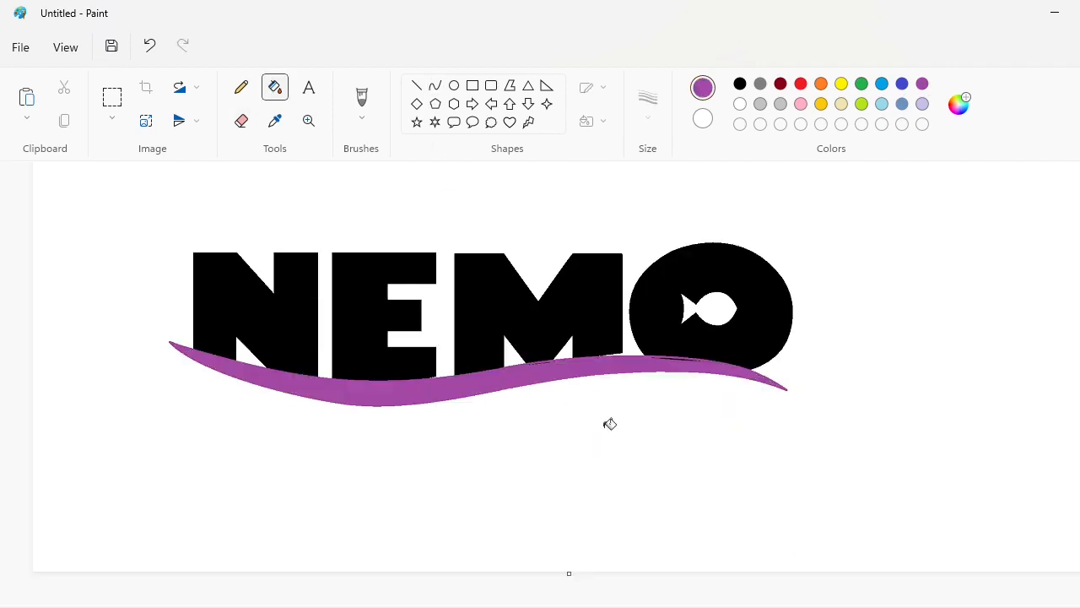
# Fill the four copied letters above the wave with white and recolor the wave black.
pyautogui.click(297, 276)
pyautogui.click(363, 314)
pyautogui.click(586, 309)
pyautogui.click(675, 295)
pyautogui.click(740, 83)
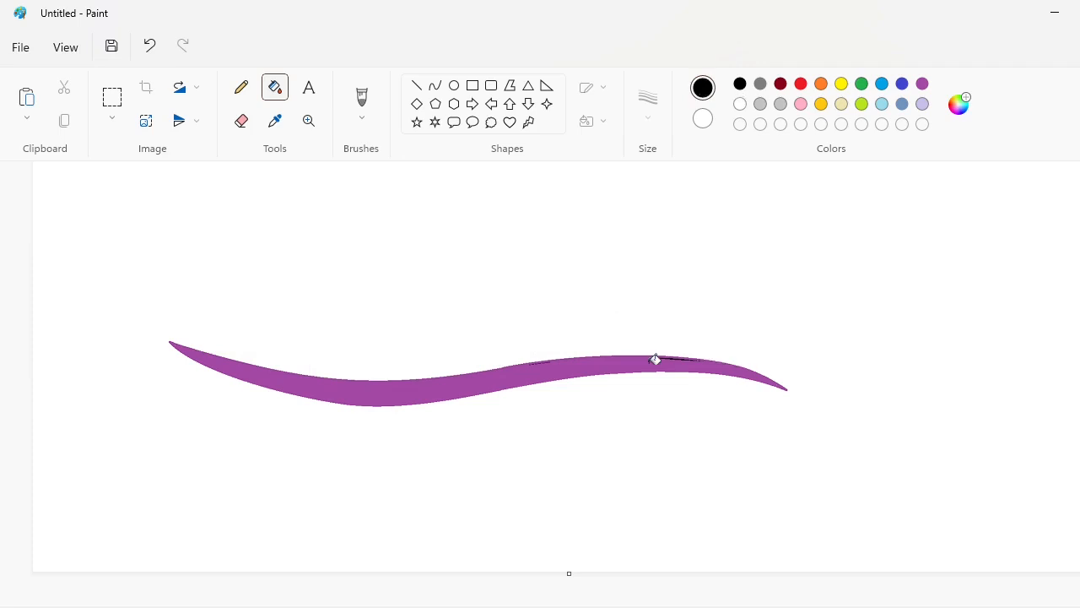
pyautogui.click(654, 362)
# Trim the underside of the wave's left tip with a thick white straight line so it tapers more sharply.
pyautogui.click(977, 606)
pyautogui.click(241, 87)
pyautogui.click(647, 108)
pyautogui.click(647, 271)
pyautogui.click(316, 492)
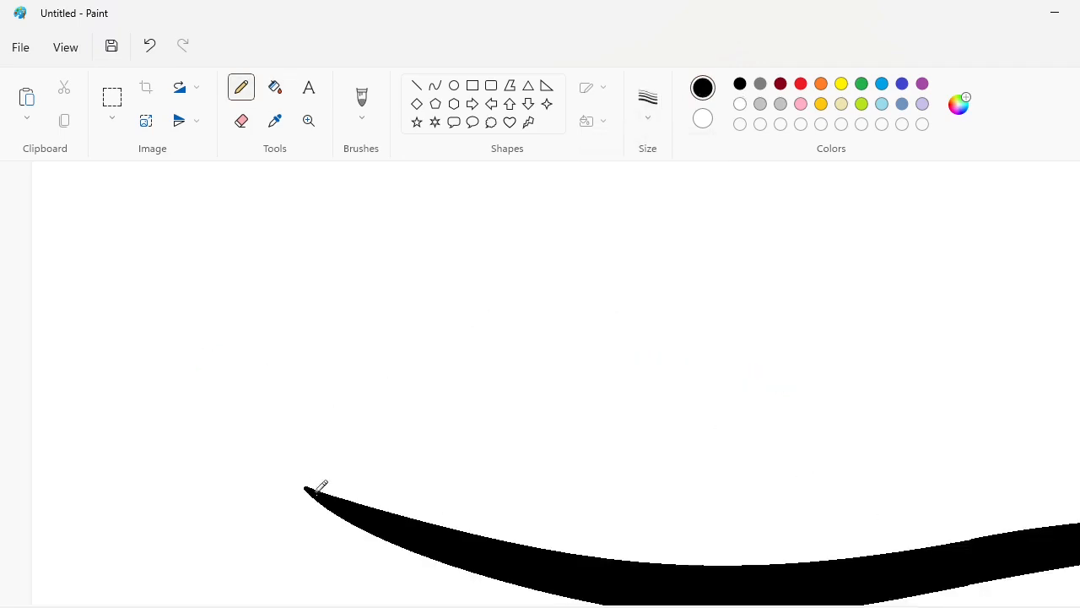
pyautogui.scroll(-1, 435, 487)
pyautogui.hscroll(1, 435, 487)
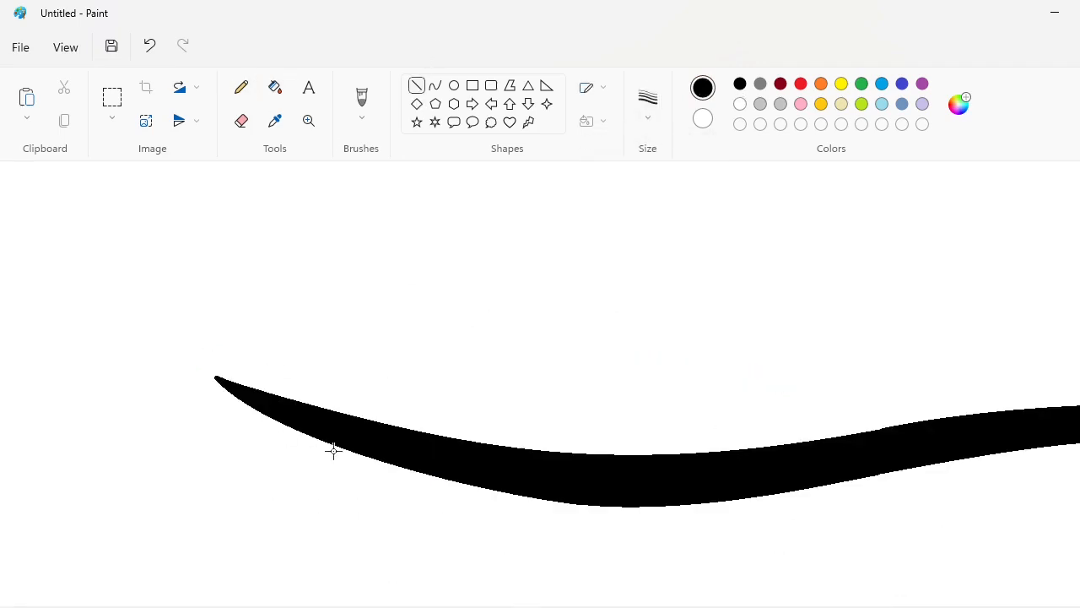
pyautogui.moveTo(333, 451); pyautogui.dragTo(163, 374)
pyautogui.click(740, 104)
pyautogui.click(647, 108)
pyautogui.click(651, 260)
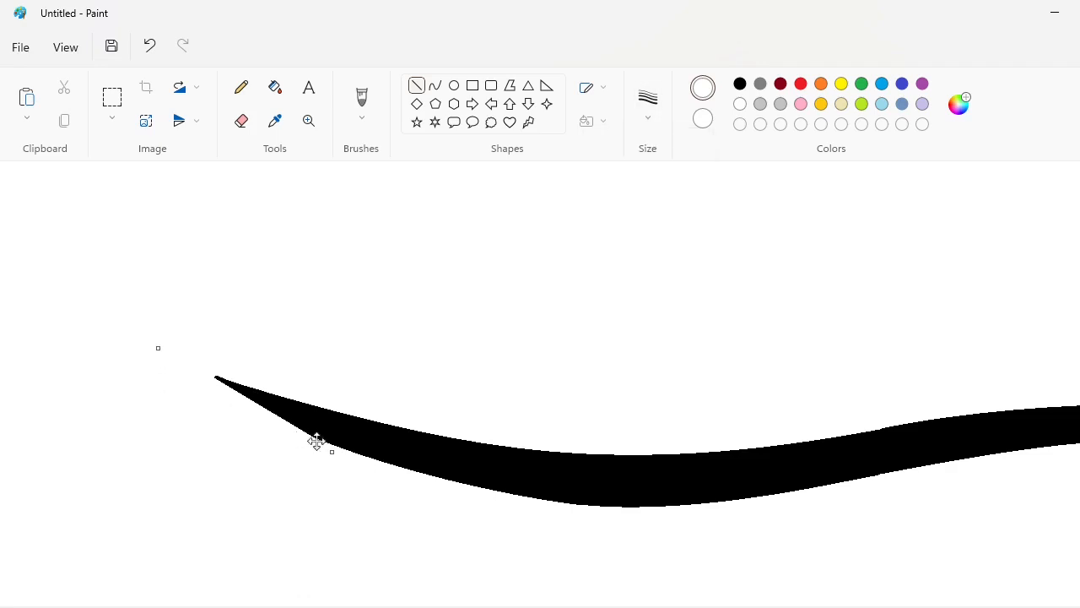
# Refine the white trim along the left tip's underside and smooth the corner where it meets the wave.
pyautogui.moveTo(331, 452); pyautogui.dragTo(318, 454)
pyautogui.moveTo(179, 347); pyautogui.dragTo(168, 338)
pyautogui.moveTo(226, 374); pyautogui.dragTo(230, 392)
pyautogui.moveTo(291, 433); pyautogui.dragTo(321, 454)
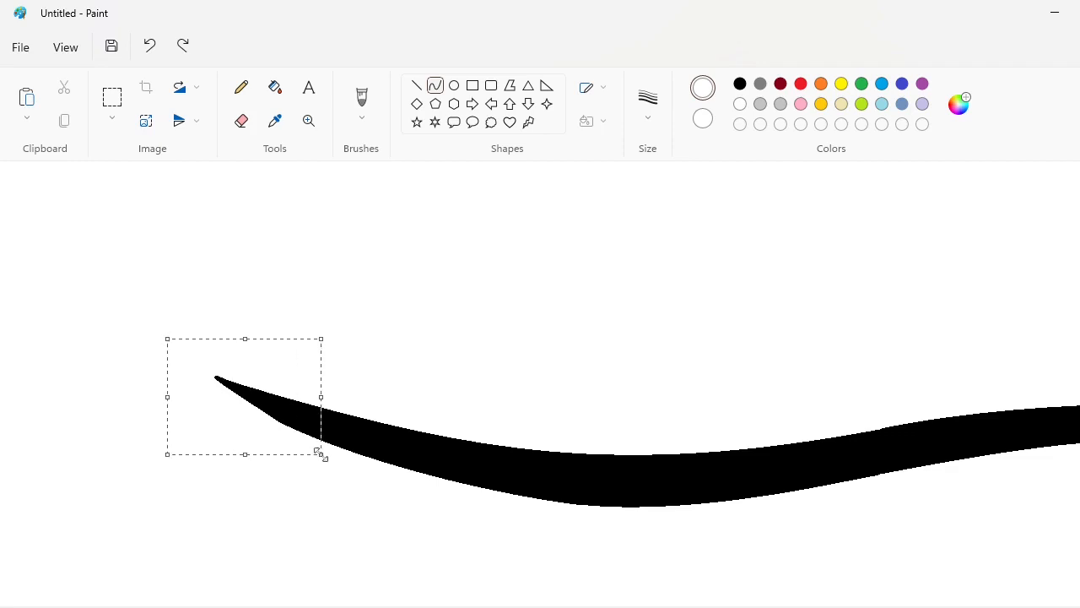
pyautogui.scroll(-3, 367, 458)
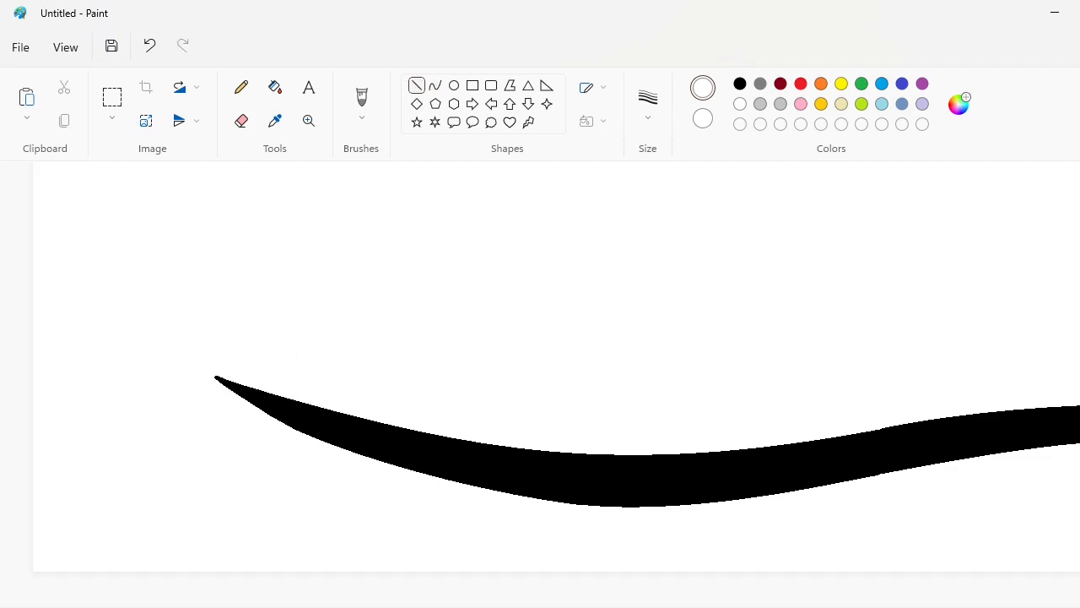
# Copy the finished black wave and place the copy directly beneath the original NEMO lettering, leaving a thin white gap.
pyautogui.click(112, 97)
pyautogui.moveTo(113, 260); pyautogui.dragTo(846, 521)
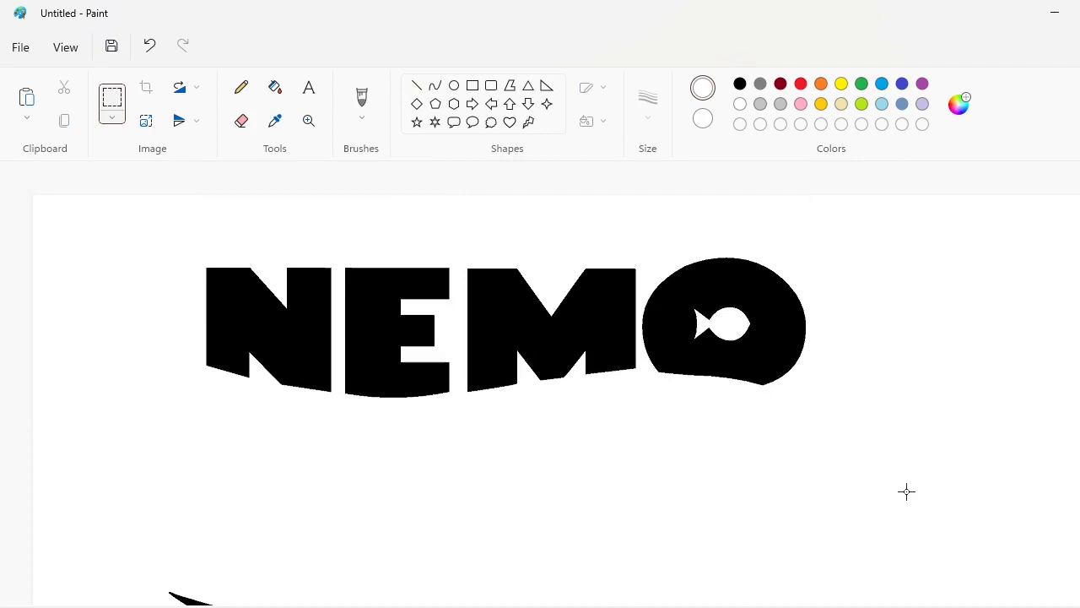
pyautogui.hotkey('ctrl', 'v')
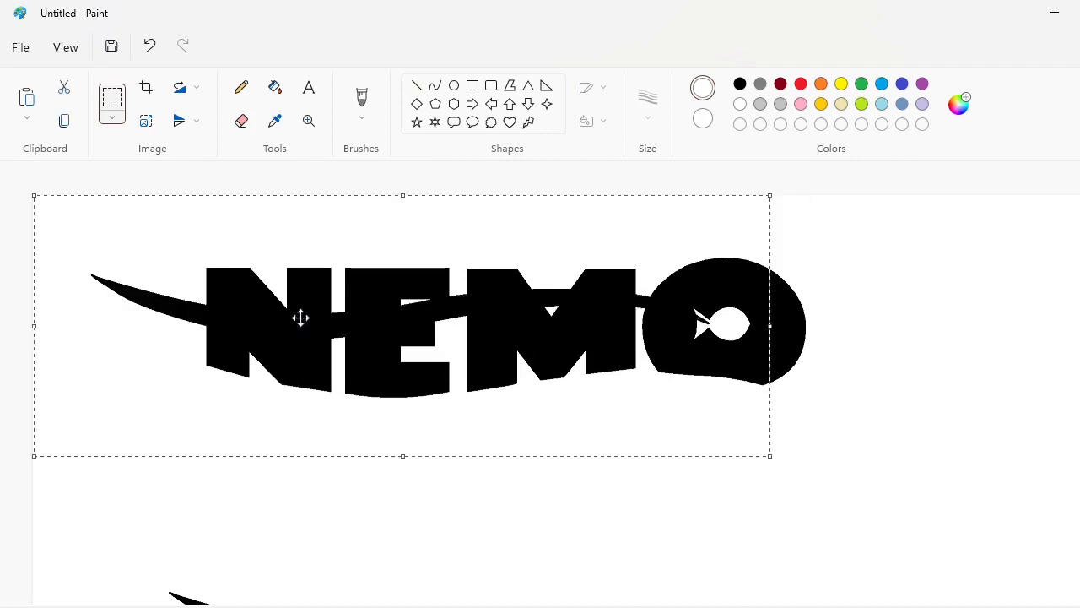
pyautogui.moveTo(299, 315); pyautogui.dragTo(384, 396)
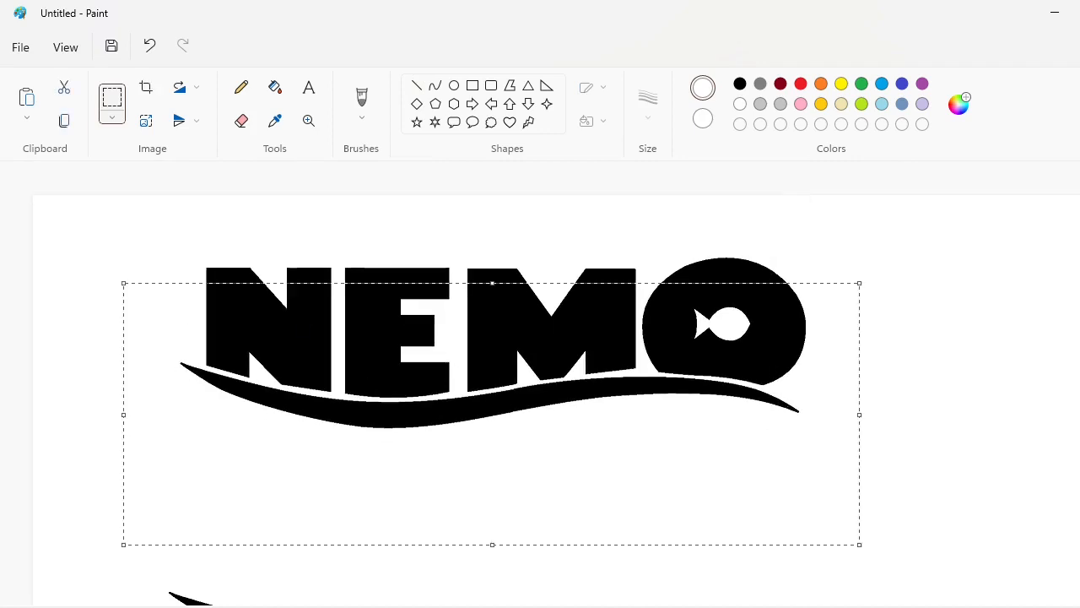
pyautogui.click(439, 241)
# Fill the leftover wave lower on the canvas with white and crop the empty canvas area below the logo.
pyautogui.click(276, 87)
pyautogui.scroll(-3, 304, 393)
pyautogui.click(304, 393)
pyautogui.scroll(4, 613, 392)
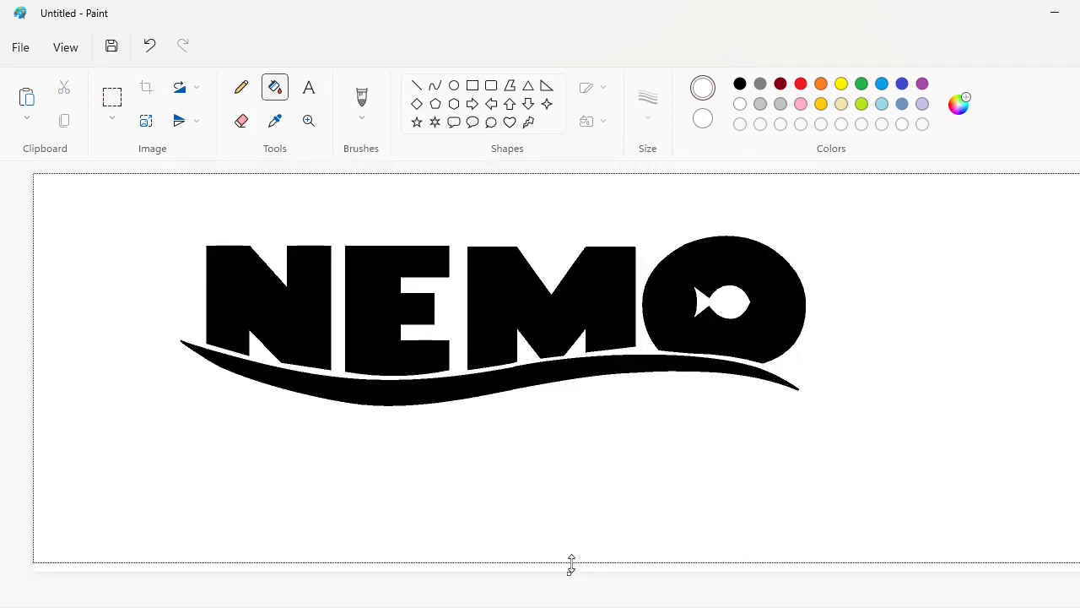
# Move the NEMO lettering together with its wave lower on the canvas, leaving blank space above.
pyautogui.click(112, 97)
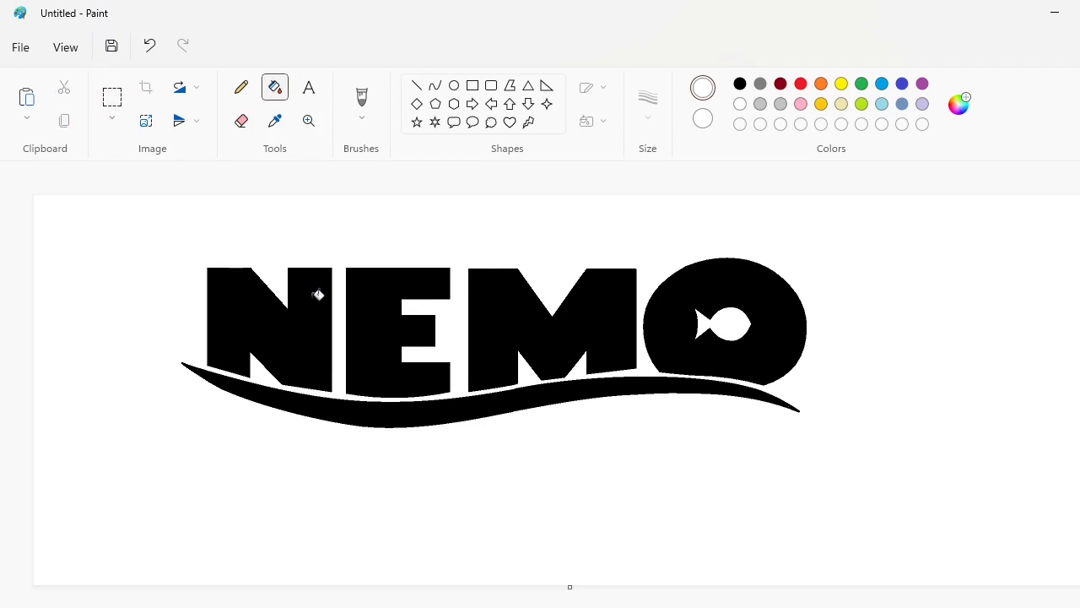
pyautogui.click(318, 294)
pyautogui.click(371, 314)
pyautogui.click(614, 383)
pyautogui.hotkey('ctrl', 'v')
pyautogui.moveTo(343, 295); pyautogui.dragTo(418, 407)
pyautogui.click(967, 435)
# Add the black text FINDING above the NEMO lettering in the Findet Nemo font at size 200.
pyautogui.click(309, 87)
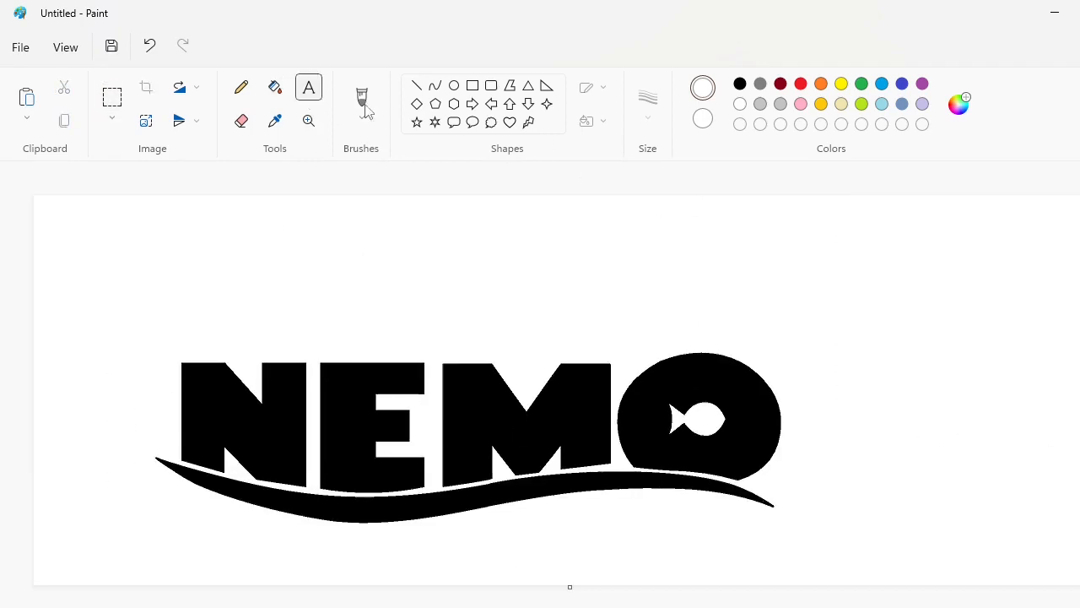
pyautogui.click(280, 371)
pyautogui.click(492, 185)
pyautogui.click(492, 186)
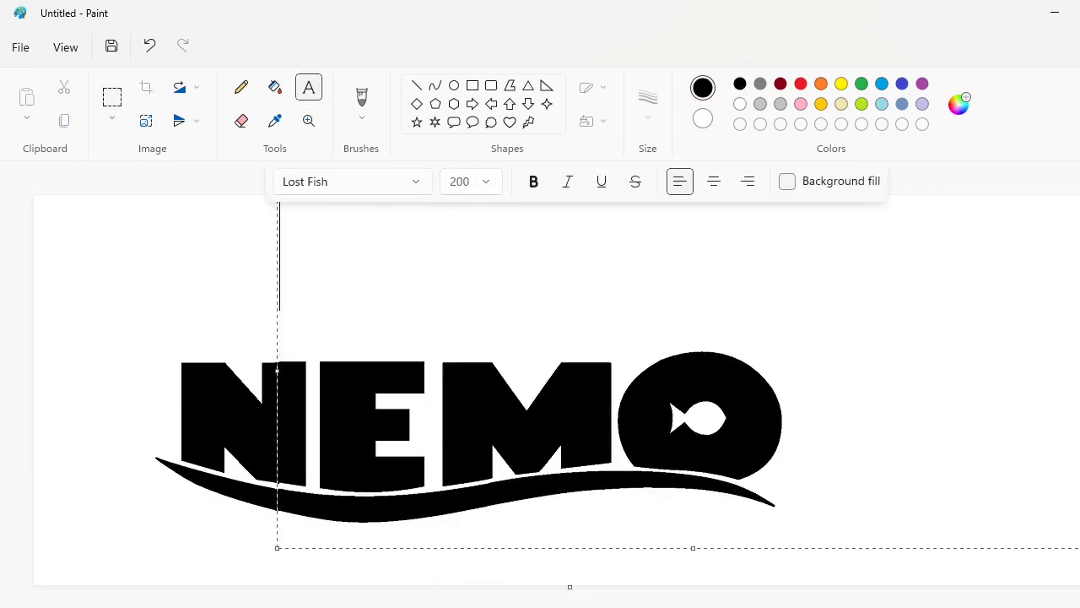
pyautogui.click(417, 183)
pyautogui.scroll(15, 418, 184)
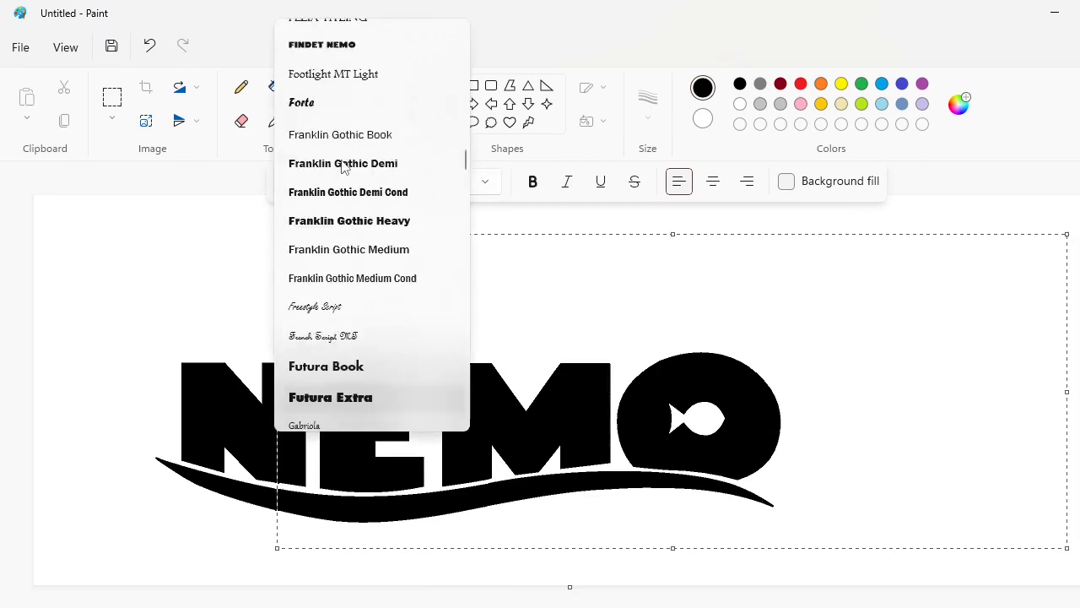
pyautogui.click(343, 103)
pyautogui.write('FINDING')
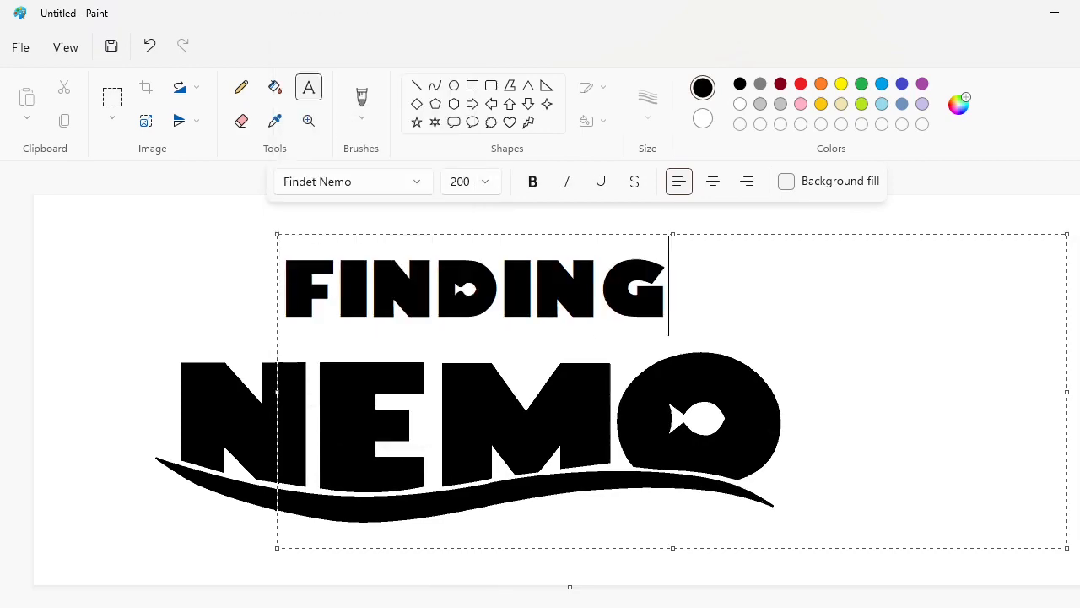
# Retype FINDING with a plain D without the fish cutout and align the text with the left edge of NEMO.
pyautogui.hotkey('ctrl', 'a')
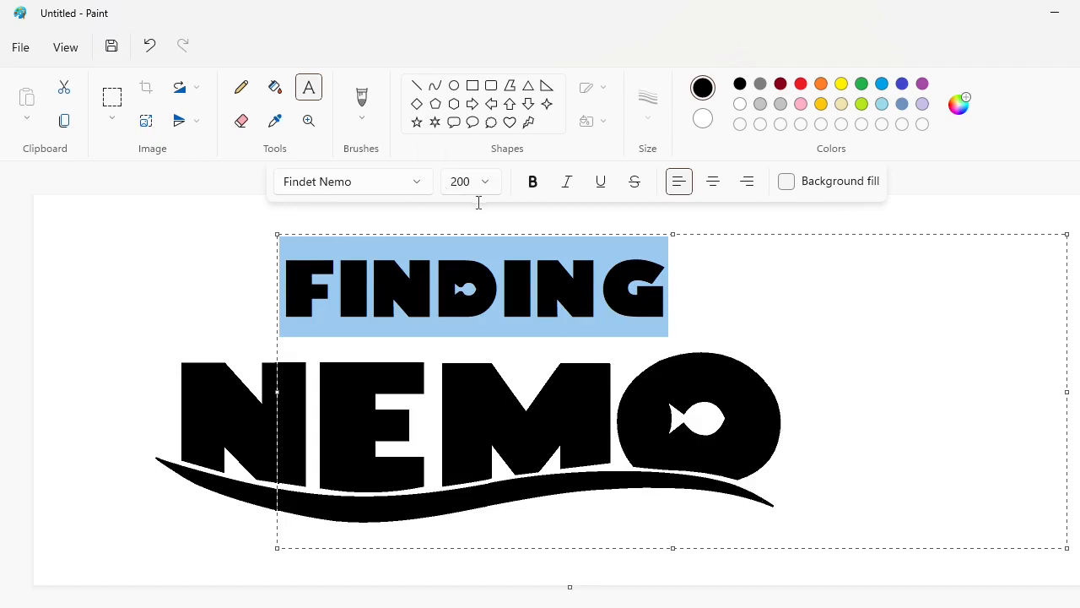
pyautogui.press('BackSpace')
pyautogui.write('FINDING')
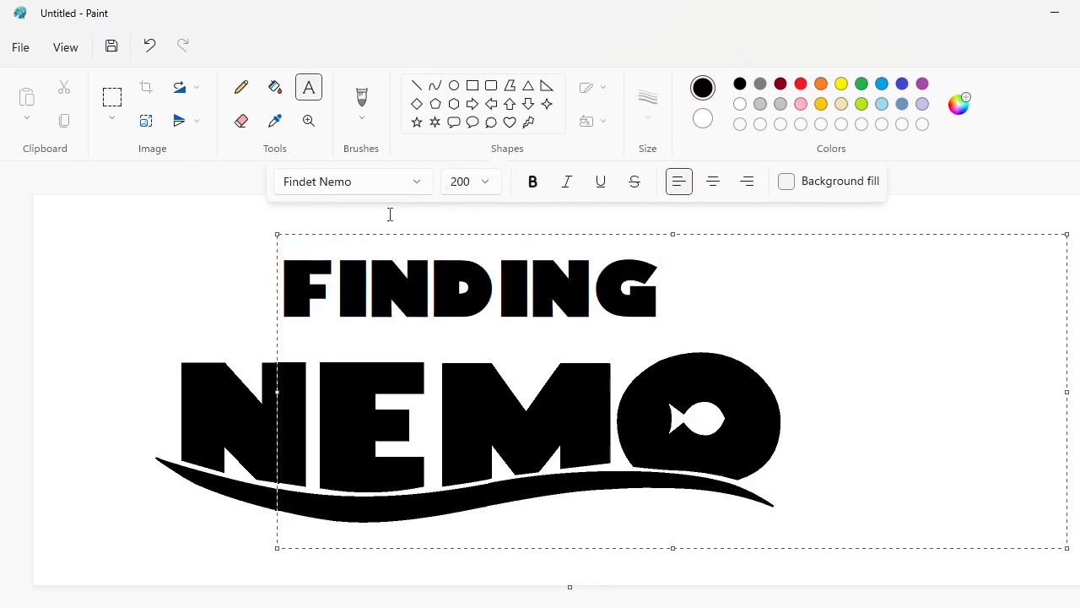
pyautogui.moveTo(277, 234); pyautogui.dragTo(176, 269)
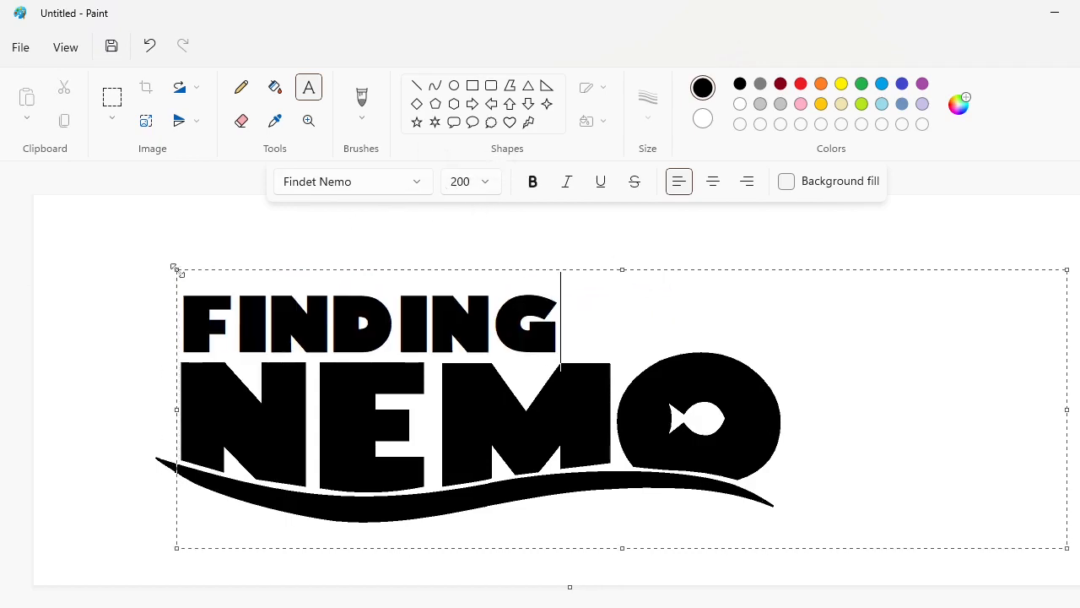
# Set the FINDING text size to 130 and finish the text.
pyautogui.hotkey('ctrl', 'a')
pyautogui.click(485, 183)
pyautogui.write('150')
pyautogui.press('Return')
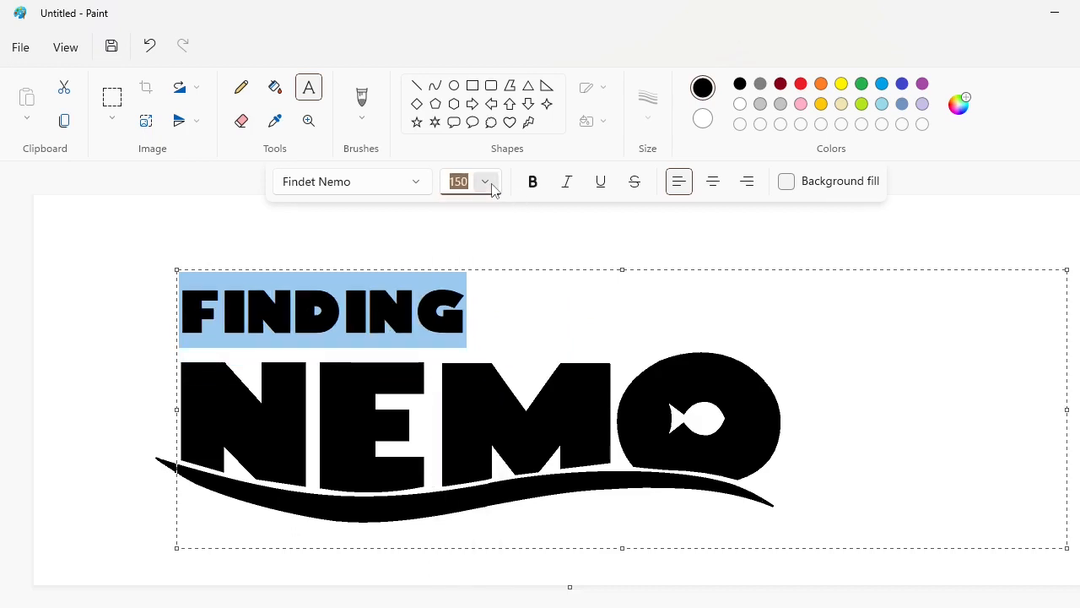
pyautogui.click(492, 186)
pyautogui.write('120')
pyautogui.press('Return')
pyautogui.click(492, 185)
pyautogui.write('130')
pyautogui.press('Return')
pyautogui.click(319, 304)
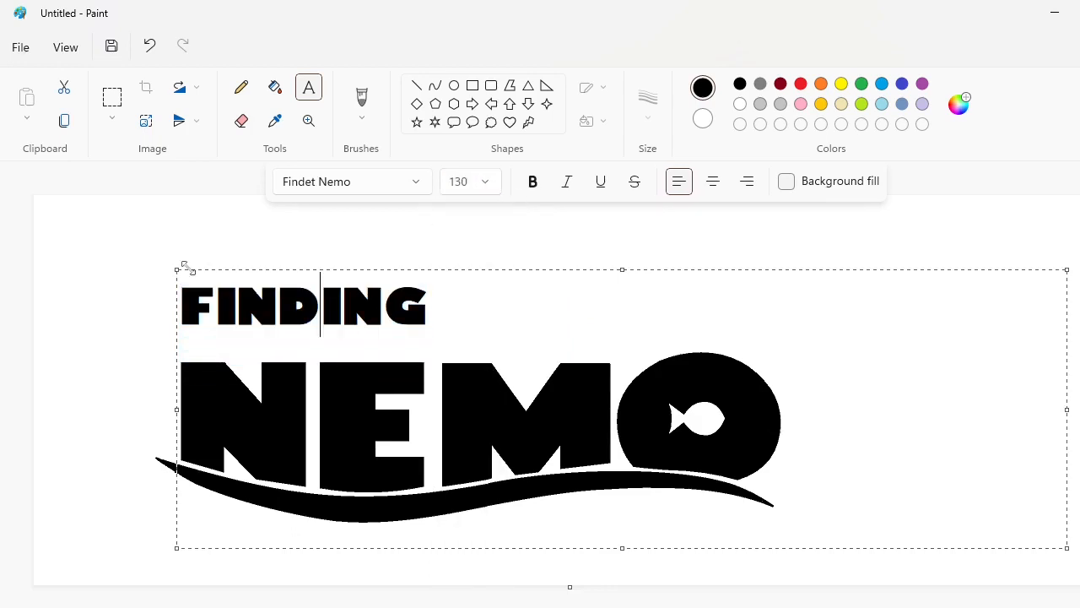
pyautogui.click(110, 272)
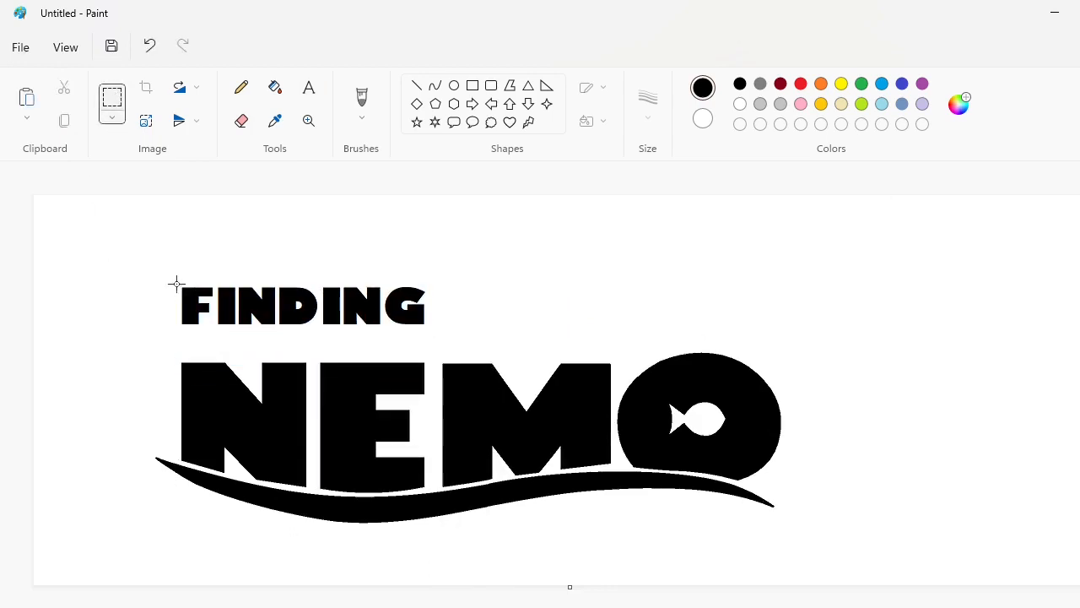
# Move the FINDING text down to sit just above NEMO, leaving a narrow white gap between the two words.
pyautogui.moveTo(137, 255); pyautogui.dragTo(535, 344)
pyautogui.hotkey('ctrl', 'x')
pyautogui.hotkey('ctrl', 'v')
pyautogui.moveTo(174, 243); pyautogui.dragTo(277, 341)
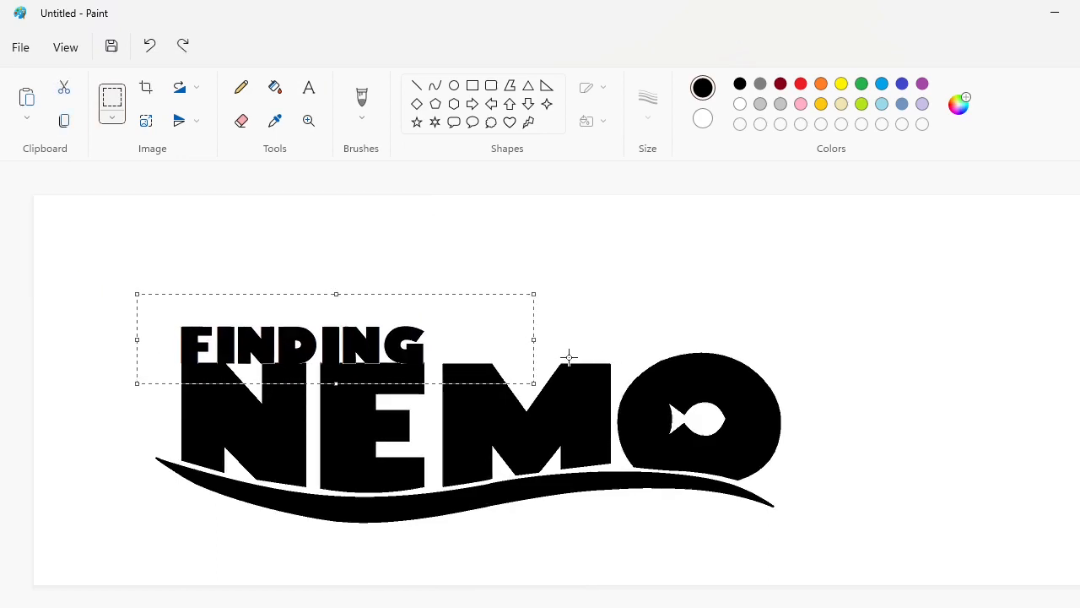
pyautogui.press('Up')
pyautogui.press('Up')
pyautogui.press('Up')
pyautogui.press('Up')
pyautogui.press('Up')
pyautogui.press('Up')
pyautogui.press('Up')
pyautogui.press('Up')
pyautogui.press('Up')
pyautogui.press('Up')
pyautogui.press('Up')
pyautogui.press('Up')
pyautogui.press('Up')
pyautogui.press('Up')
pyautogui.press('Up')
pyautogui.press('Up')
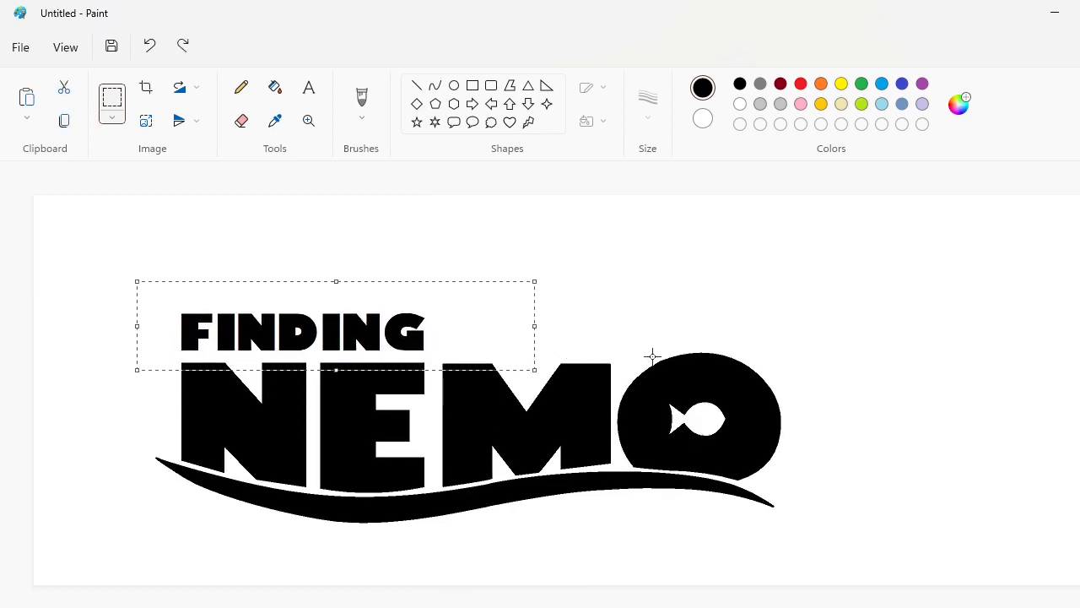
pyautogui.click(653, 356)
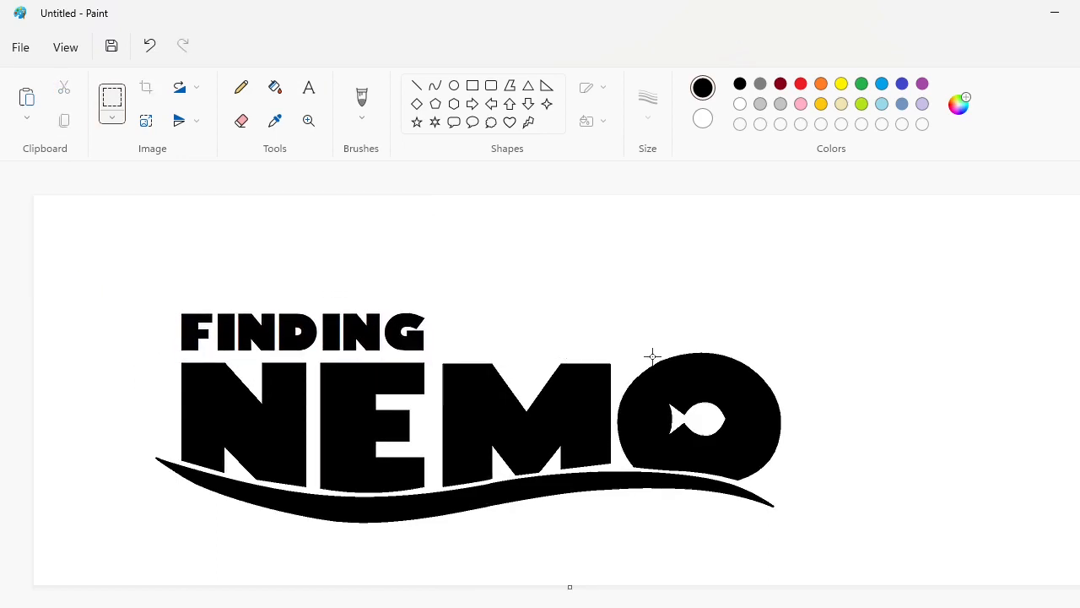
# Add the text Disney above FINDING in the Waltograph font at size 100.
pyautogui.click(309, 91)
pyautogui.click(174, 280)
pyautogui.click(485, 183)
pyautogui.write('100')
pyautogui.press('Return')
pyautogui.click(509, 288)
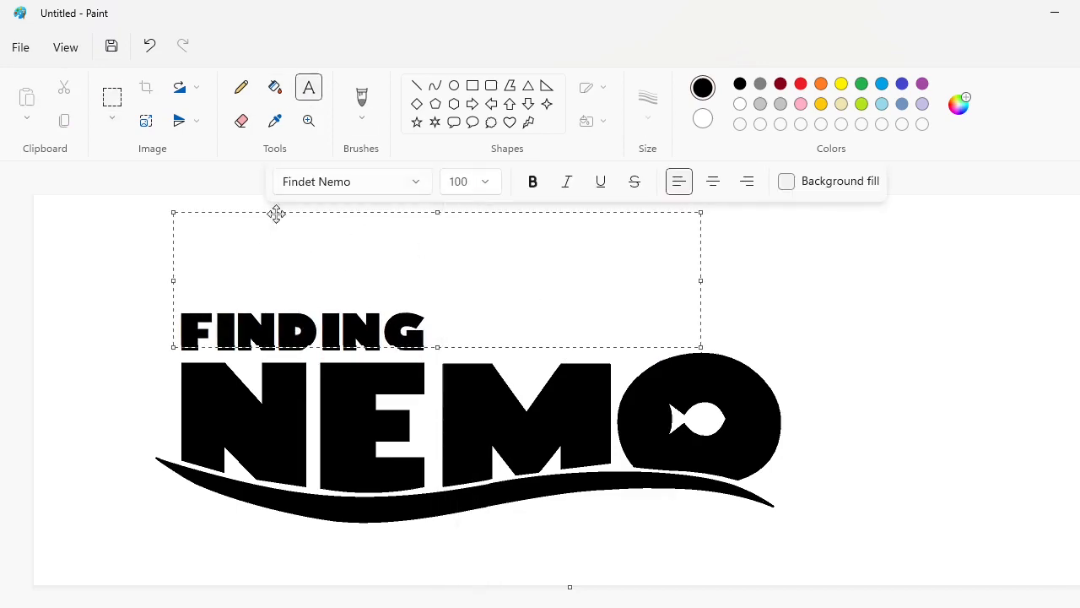
pyautogui.click(415, 181)
pyautogui.scroll(-20, 398, 270)
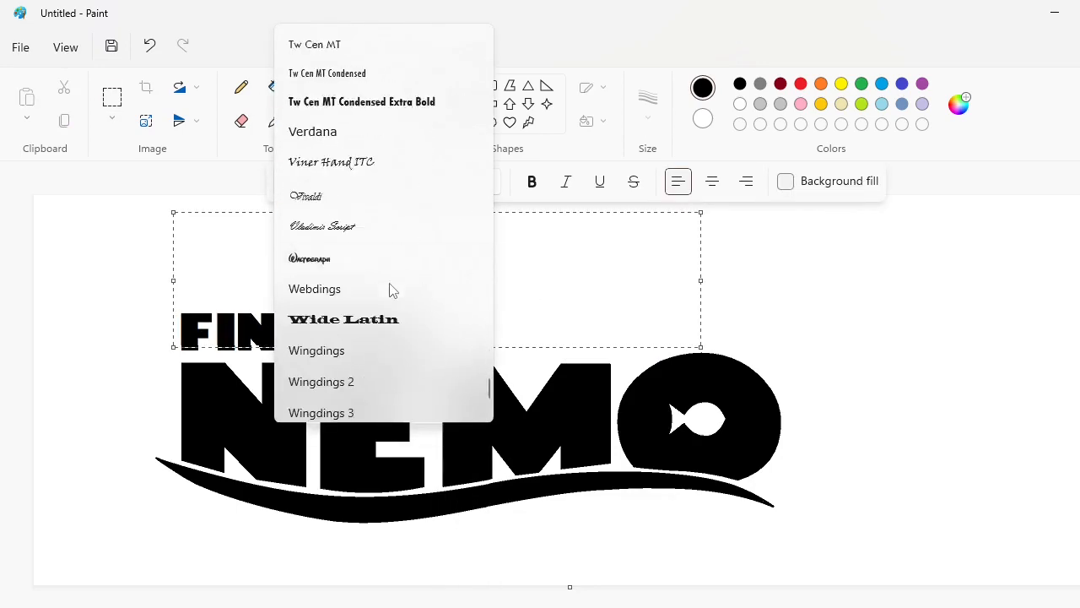
pyautogui.scroll(-4, 393, 290)
pyautogui.click(309, 106)
pyautogui.write('Disney')
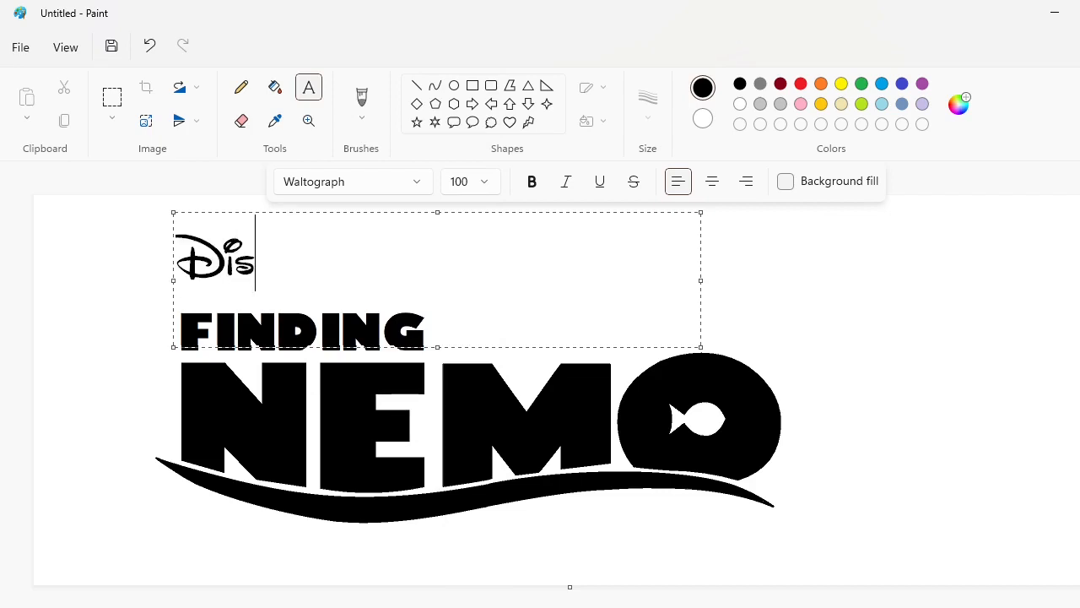
# Set the Disney text size to 50 and place it above the first letters of FINDING.
pyautogui.moveTo(174, 213); pyautogui.dragTo(195, 233)
pyautogui.hotkey('ctrl', 'a')
pyautogui.click(488, 184)
pyautogui.write('80')
pyautogui.press('Return')
pyautogui.click(338, 263)
pyautogui.hotkey('ctrl', 'a')
pyautogui.click(485, 184)
pyautogui.write('50')
pyautogui.press('Return')
pyautogui.click(379, 253)
pyautogui.click(188, 224)
# Add the text PIXAR beside Disney in the Charlemagne T. font at size 50.
pyautogui.click(297, 260)
pyautogui.click(419, 183)
pyautogui.scroll(20, 398, 236)
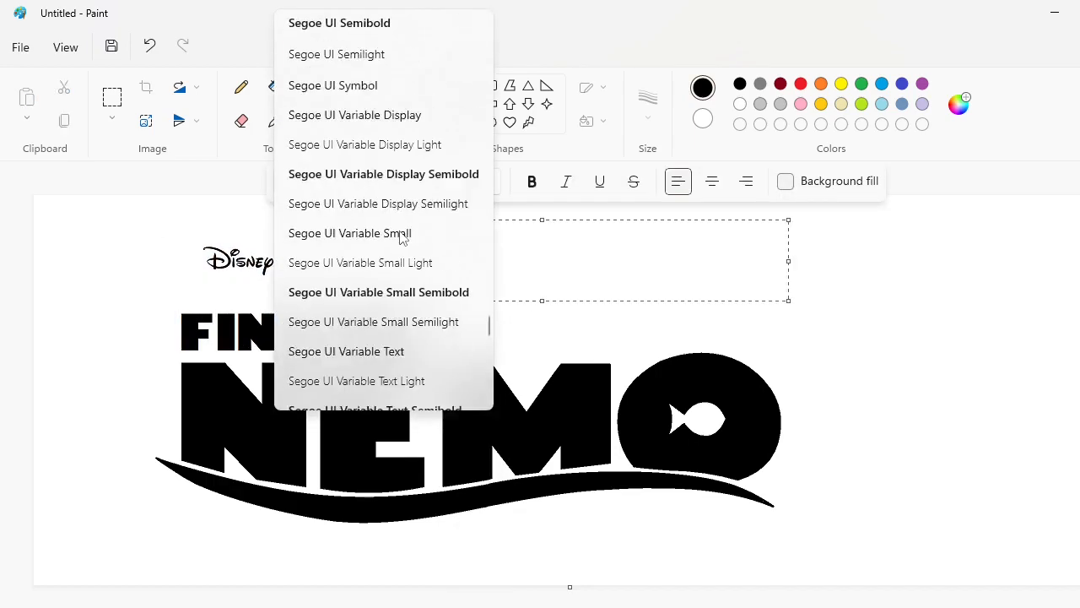
pyautogui.scroll(7, 400, 238)
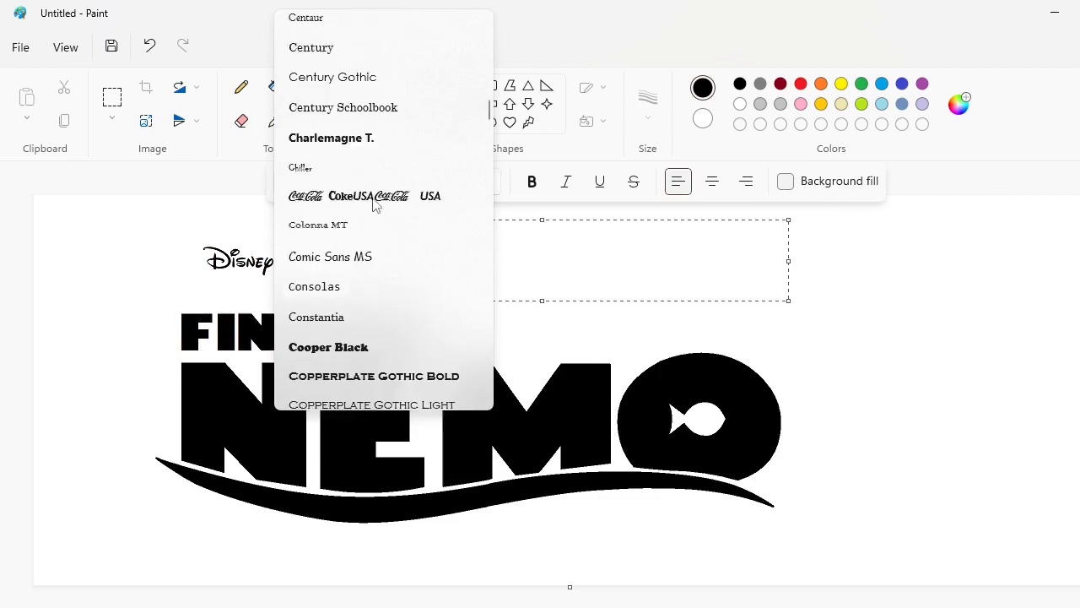
pyautogui.click(357, 139)
pyautogui.write('PIXAR')
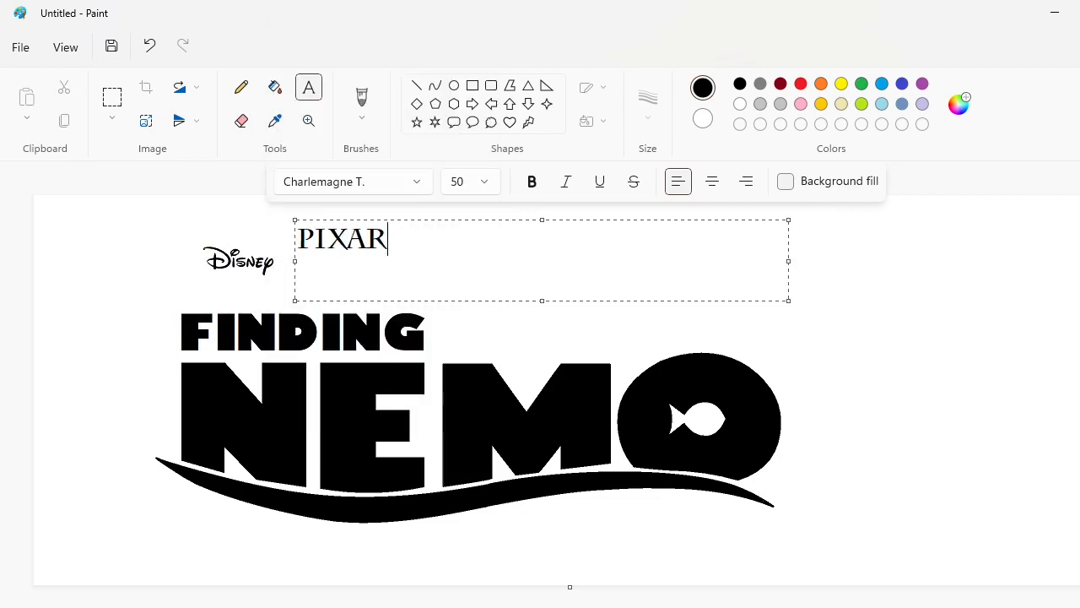
# Set the PIXAR text size to 35 and place it level with Disney, leaving a wide gap between the words.
pyautogui.moveTo(295, 221); pyautogui.dragTo(283, 239)
pyautogui.moveTo(386, 256); pyautogui.dragTo(195, 236)
pyautogui.click(489, 183)
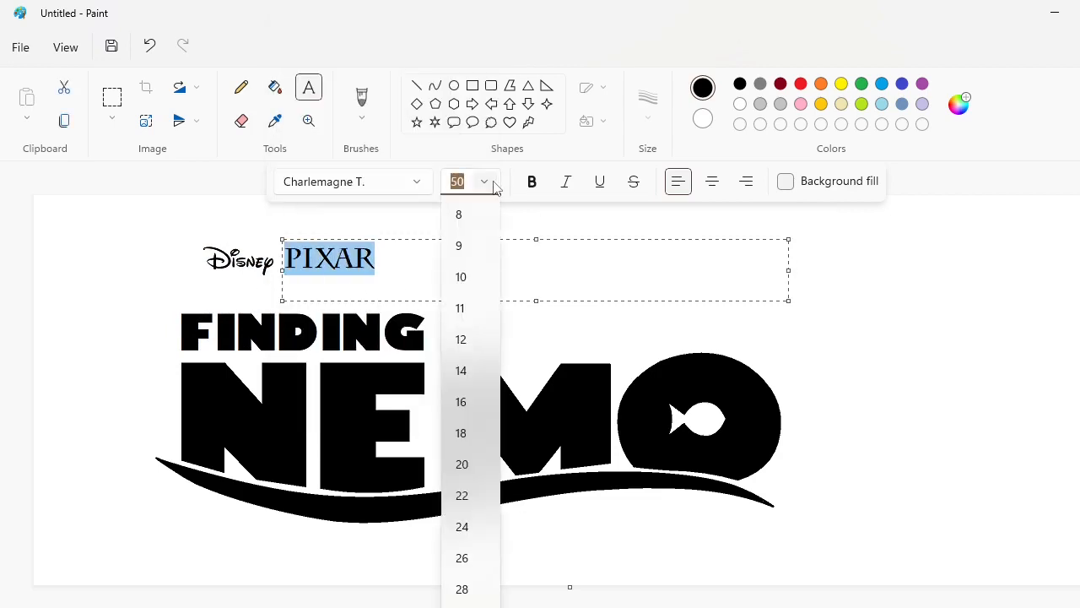
pyautogui.write('40')
pyautogui.press('Return')
pyautogui.click(441, 270)
pyautogui.moveTo(282, 239); pyautogui.dragTo(288, 243)
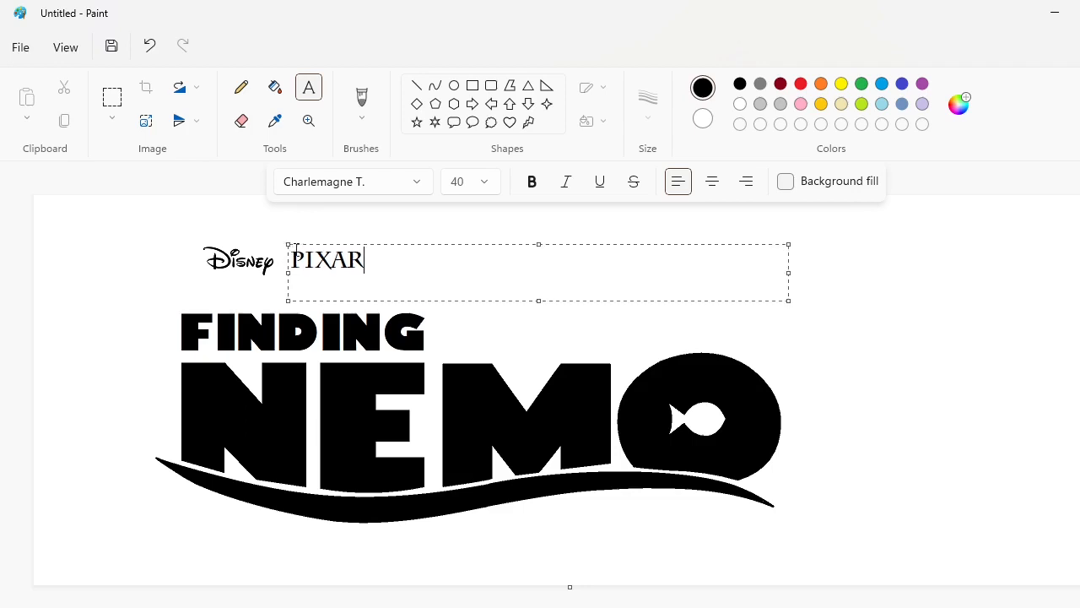
pyautogui.hotkey('ctrl', 'a')
pyautogui.click(487, 183)
pyautogui.write('35')
pyautogui.press('Return')
pyautogui.click(357, 278)
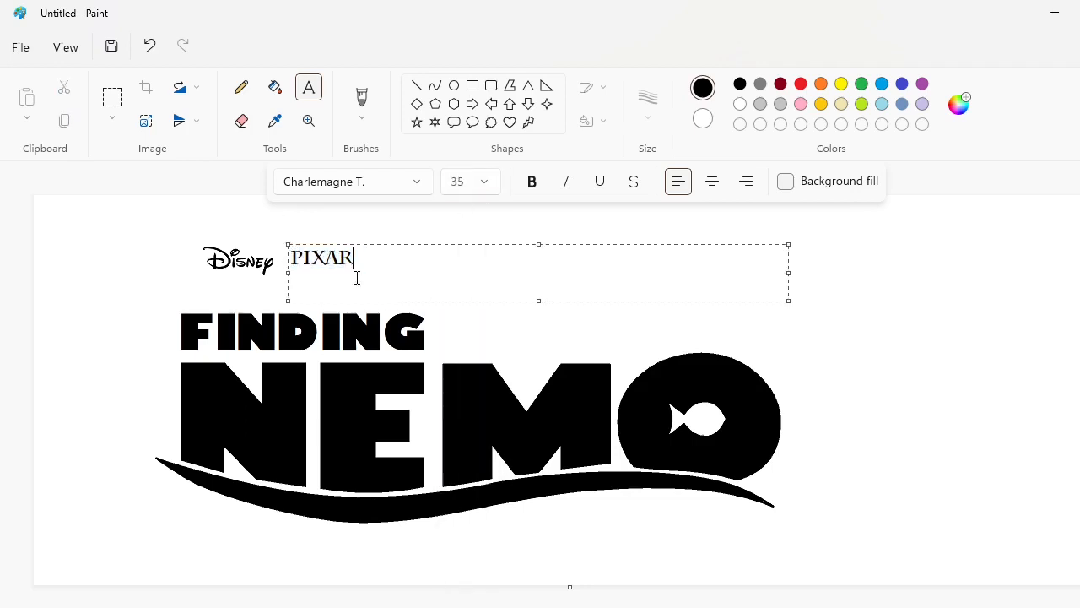
pyautogui.moveTo(285, 241); pyautogui.dragTo(330, 250)
pyautogui.click(817, 444)
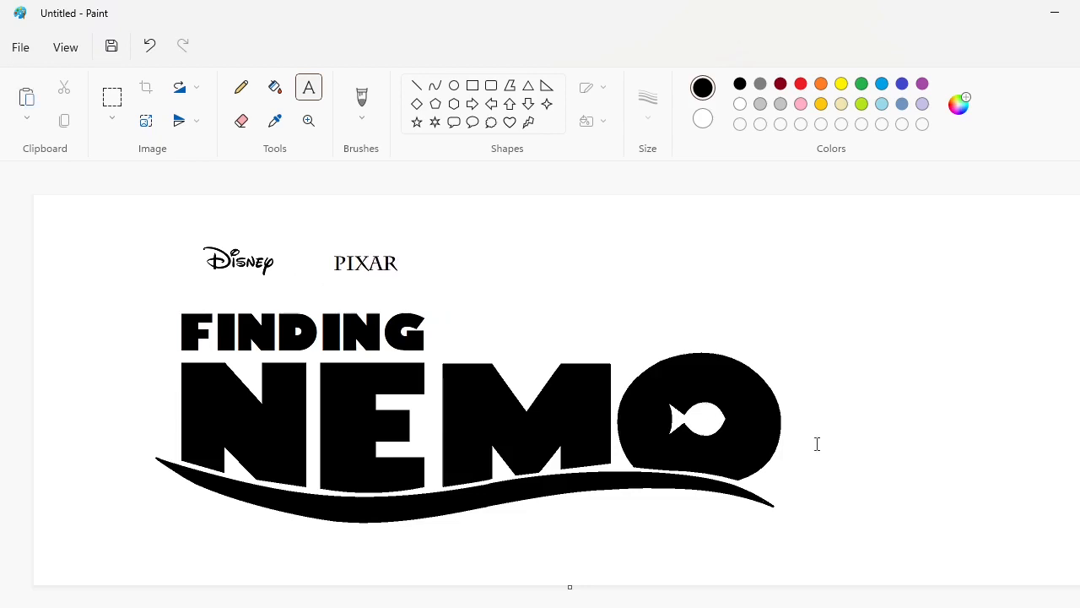
# Move the PIXAR text closer to Disney on the same line, leaving only a small gap between them.
pyautogui.click(1079, 607)
pyautogui.moveTo(470, 606); pyautogui.dragTo(553, 605)
pyautogui.click(112, 97)
pyautogui.moveTo(415, 253); pyautogui.dragTo(762, 400)
pyautogui.hotkey('ctrl', 'x')
pyautogui.hotkey('ctrl', 'v')
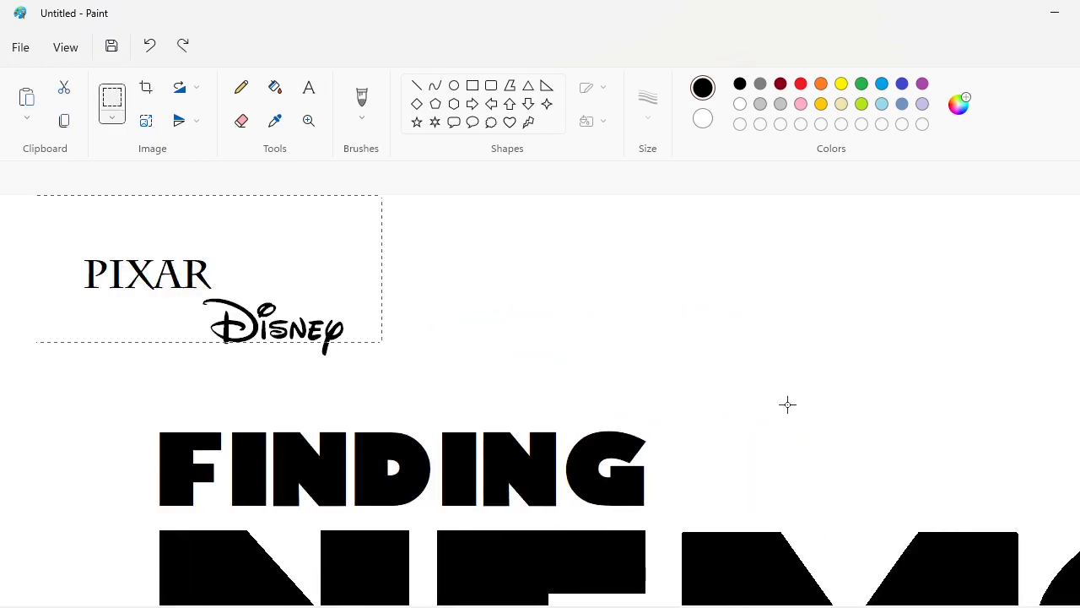
pyautogui.moveTo(158, 266); pyautogui.dragTo(401, 315)
pyautogui.press('Right')
pyautogui.press('Right')
pyautogui.press('Right')
pyautogui.press('Right')
pyautogui.press('Right')
pyautogui.press('Right')
pyautogui.press('Right')
pyautogui.press('Right')
pyautogui.press('Right')
pyautogui.press('Right')
pyautogui.press('Right')
pyautogui.press('Right')
pyautogui.press('Right')
pyautogui.press('Right')
pyautogui.press('Right')
pyautogui.press('Right')
pyautogui.press('Right')
pyautogui.press('Right')
pyautogui.press('Right')
pyautogui.press('Right')
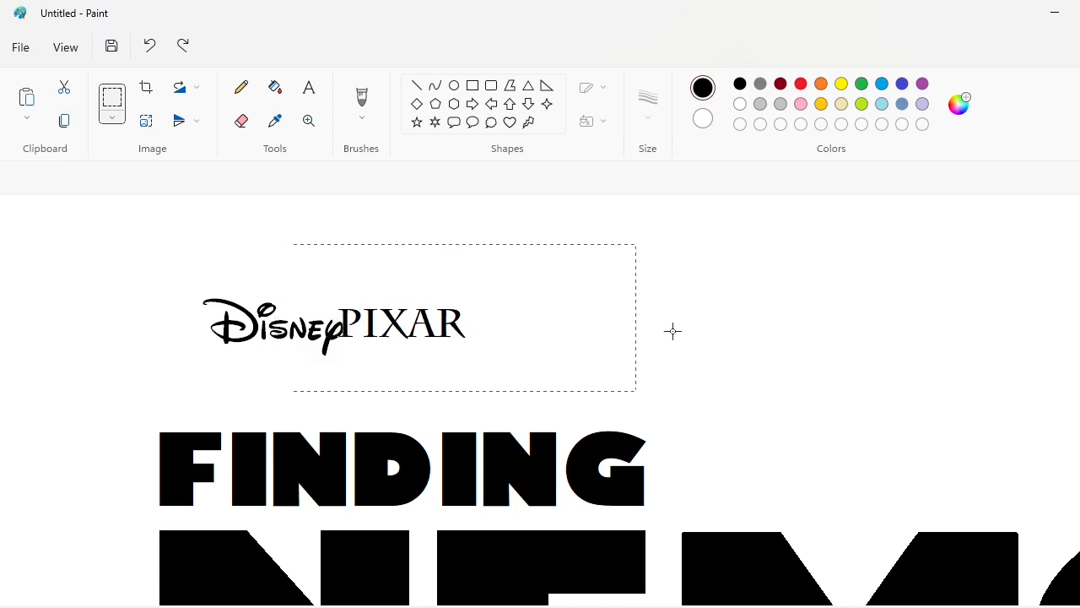
pyautogui.click(798, 350)
pyautogui.click(241, 87)
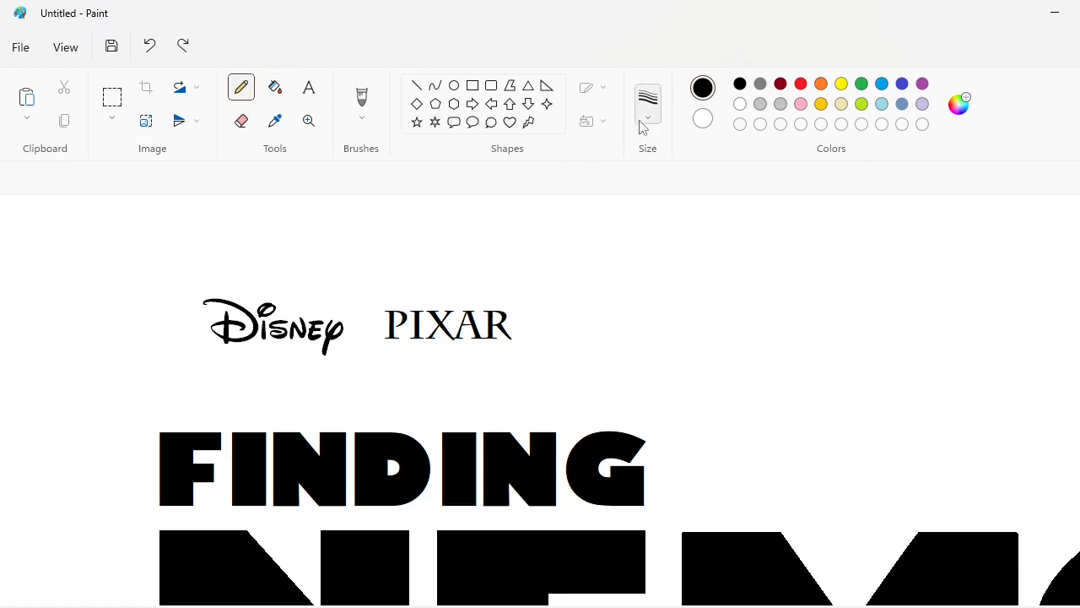
pyautogui.click(454, 85)
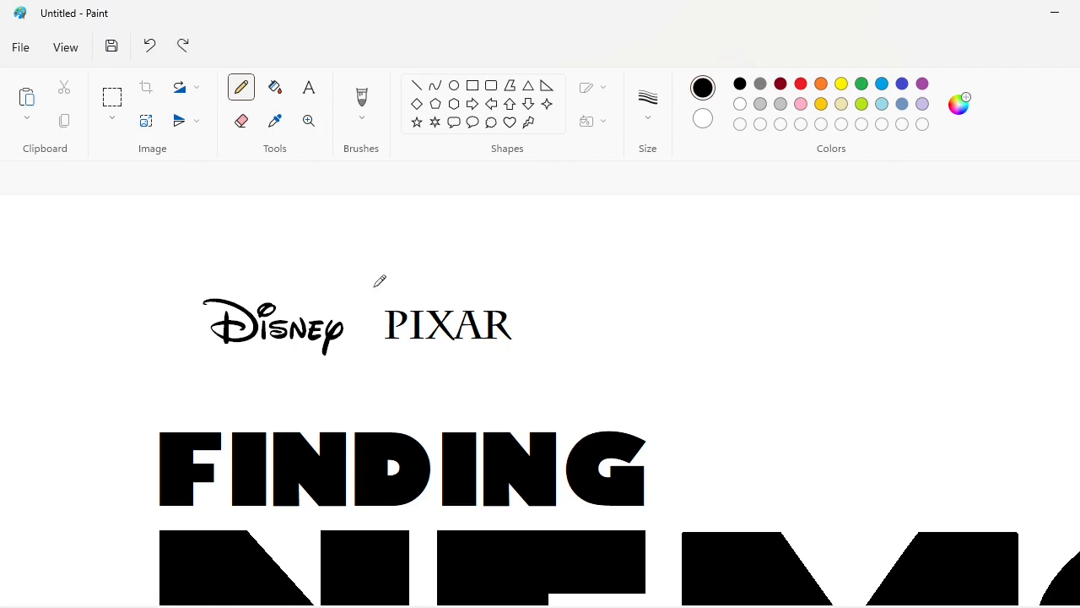
pyautogui.click(416, 85)
pyautogui.moveTo(513, 211); pyautogui.dragTo(673, 285)
pyautogui.hotkey('ctrl', '+')
pyautogui.hotkey('ctrl', '+')
pyautogui.hotkey('ctrl', '+')
pyautogui.hotkey('ctrl', '+')
pyautogui.click(772, 314)
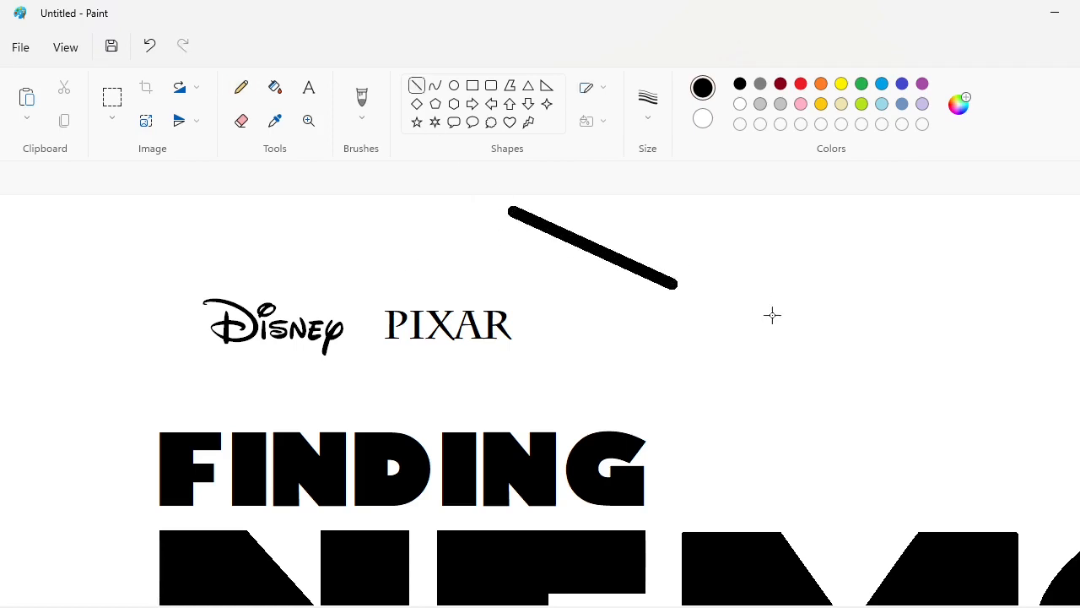
pyautogui.hotkey('ctrl', 'z')
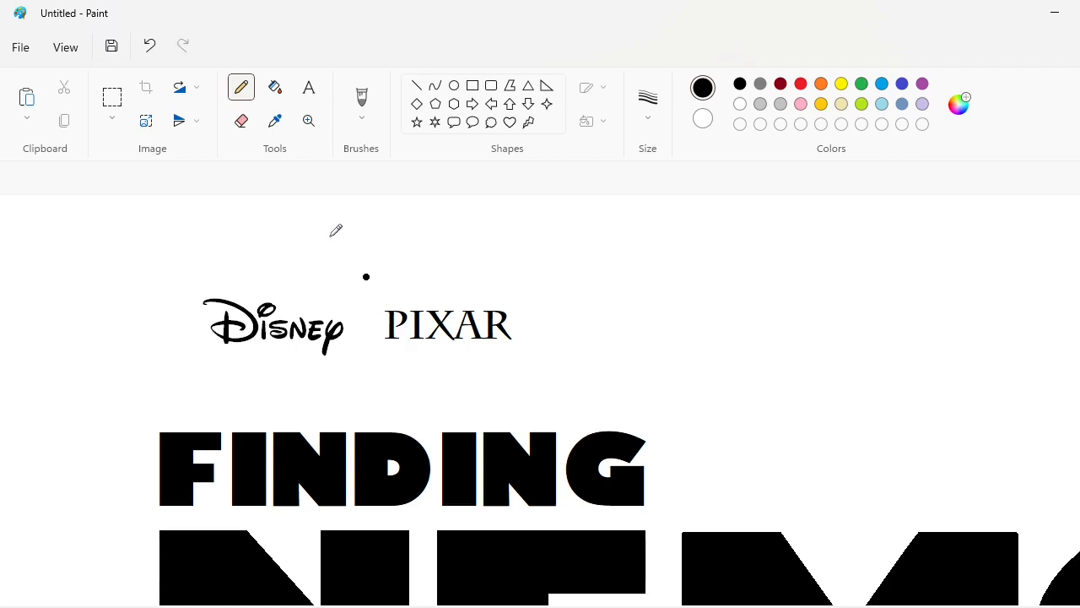
# Move the small black dot into the gap between Disney and PIXAR, at mid-height of the letters.
pyautogui.click(112, 96)
pyautogui.moveTo(301, 234)
pyautogui.mouseDown()
pyautogui.moveTo(436, 294)
pyautogui.moveTo(197, 284)
pyautogui.moveTo(373, 337)
pyautogui.mouseUp()
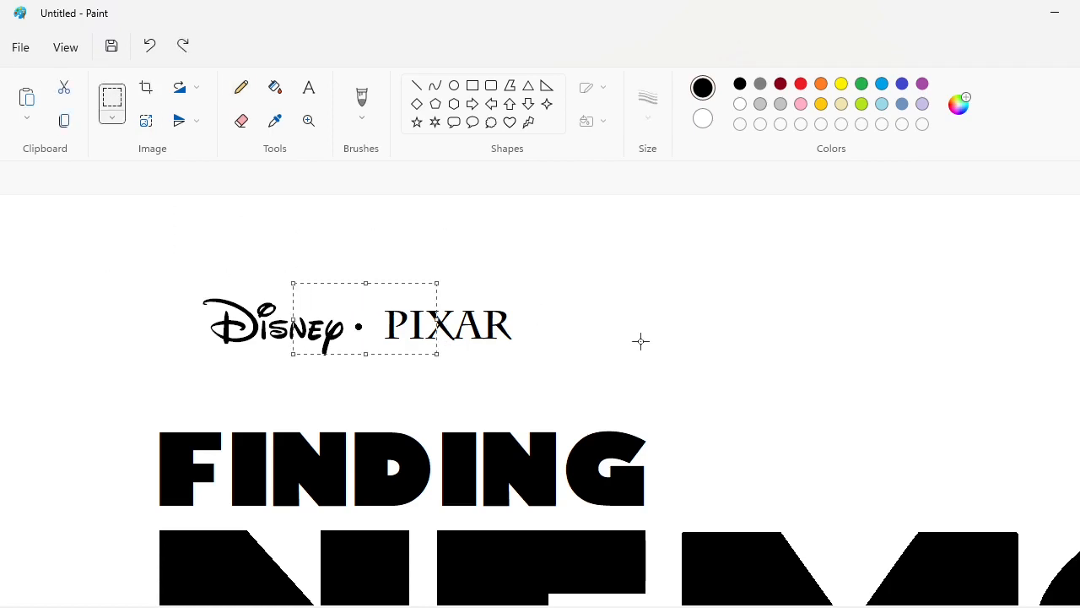
pyautogui.click(694, 404)
# Cover the Disney · PIXAR line with a solid white rectangle and paste its copy closely above FINDING.
pyautogui.click(472, 86)
pyautogui.click(594, 120)
pyautogui.click(607, 186)
pyautogui.moveTo(132, 275); pyautogui.dragTo(802, 379)
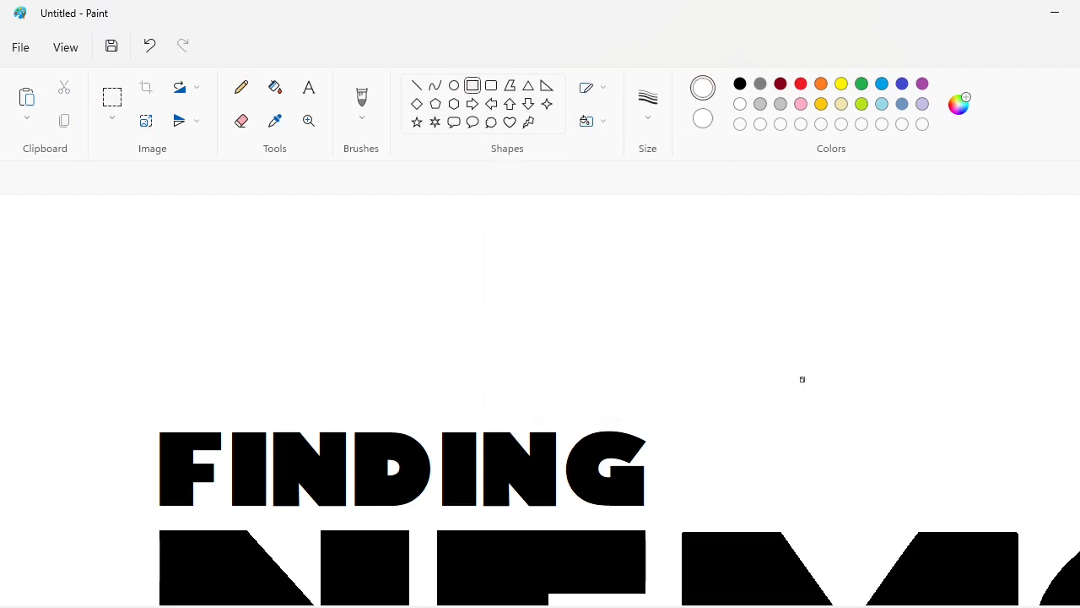
pyautogui.scroll(-1, 910, 447)
pyautogui.hotkey('ctrl', 'v')
pyautogui.moveTo(152, 246); pyautogui.dragTo(295, 292)
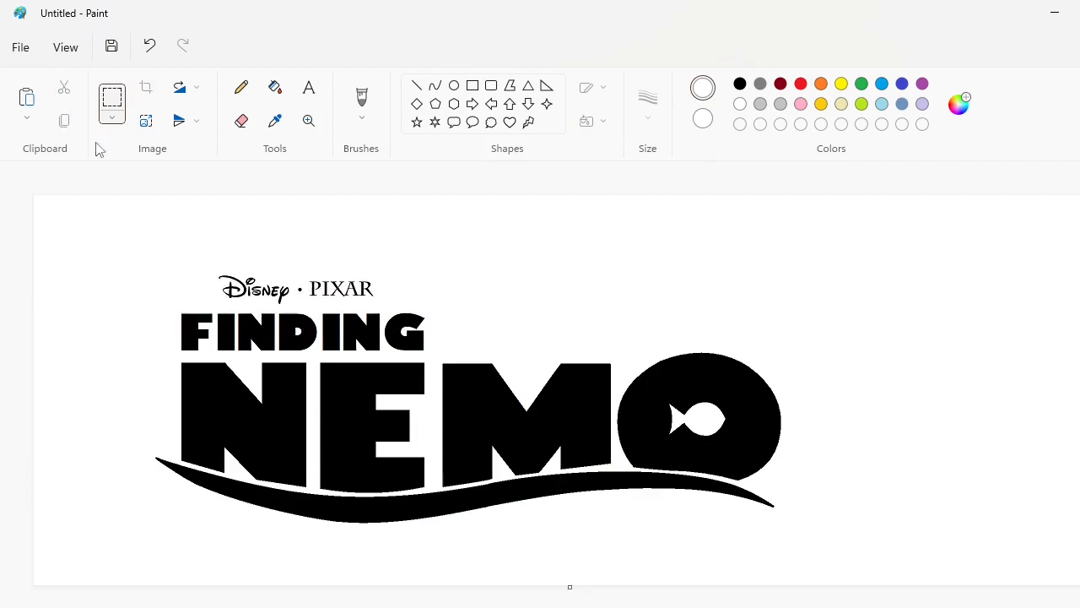
# Cover the whole logo with a white rectangle and paste its copy farther right and slightly higher on the canvas.
pyautogui.moveTo(926, 553); pyautogui.dragTo(945, 561)
pyautogui.click(473, 89)
pyautogui.moveTo(103, 240); pyautogui.dragTo(971, 544)
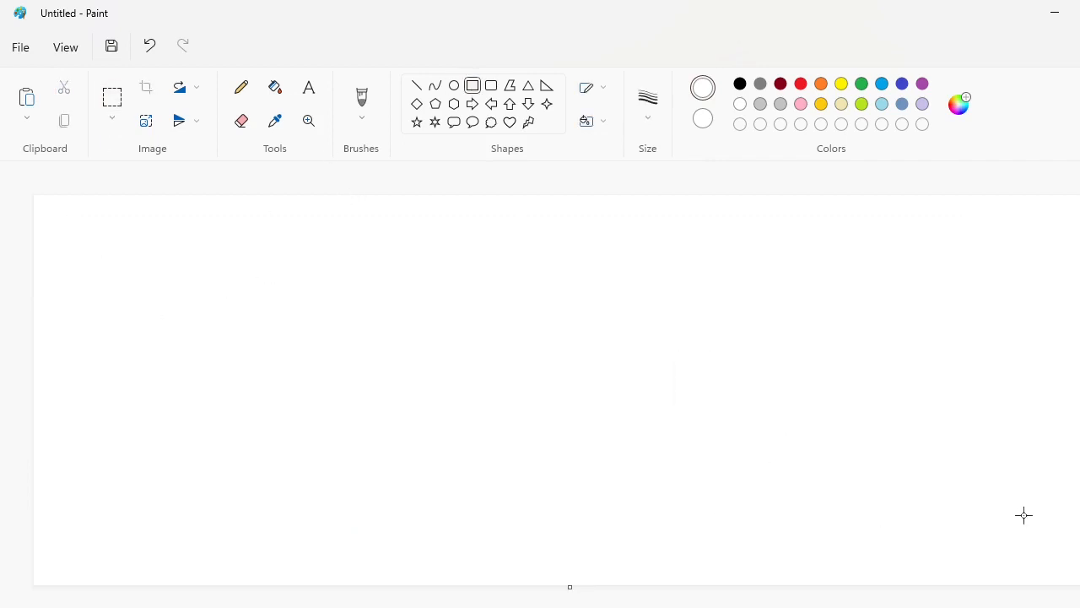
pyautogui.hotkey('ctrl', 'v')
pyautogui.moveTo(393, 391); pyautogui.dragTo(492, 403)
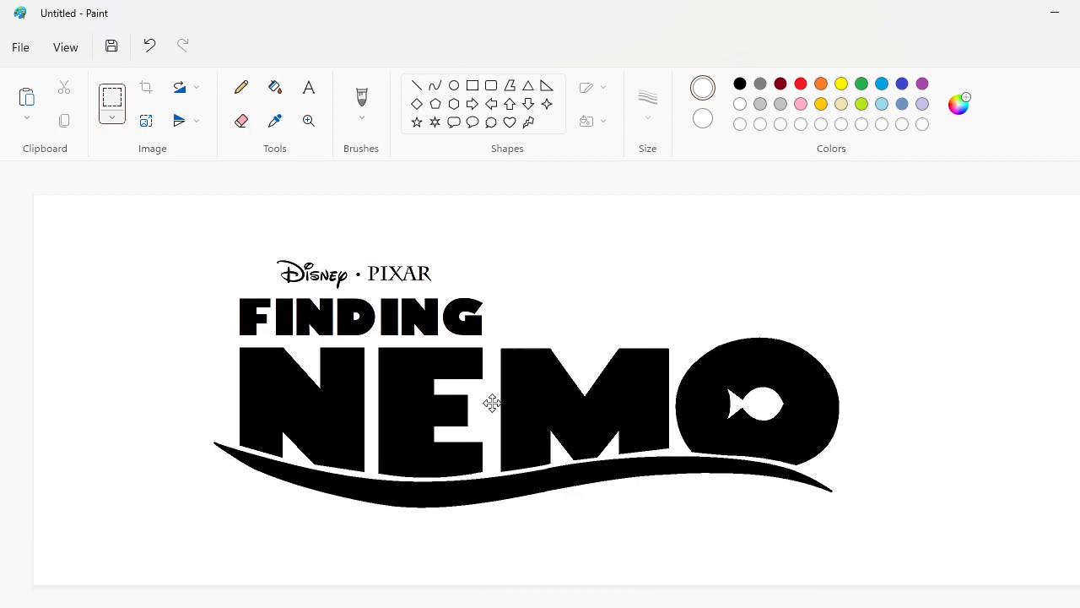
# Fill every letter of FINDING with bright turquoise blue.
pyautogui.click(882, 84)
pyautogui.click(274, 87)
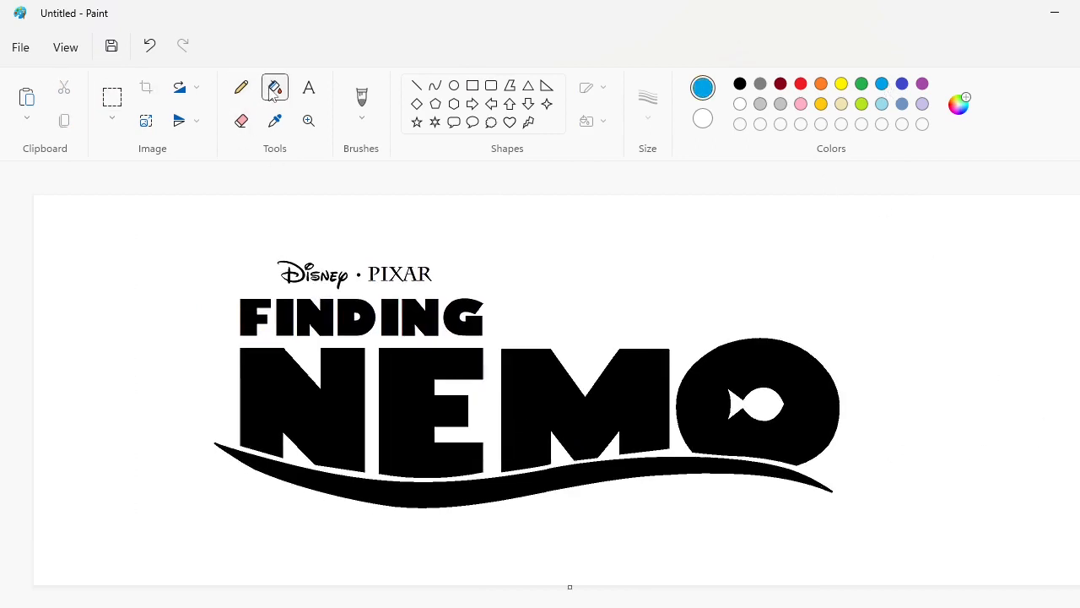
pyautogui.click(253, 309)
pyautogui.click(292, 311)
pyautogui.click(324, 313)
pyautogui.click(347, 318)
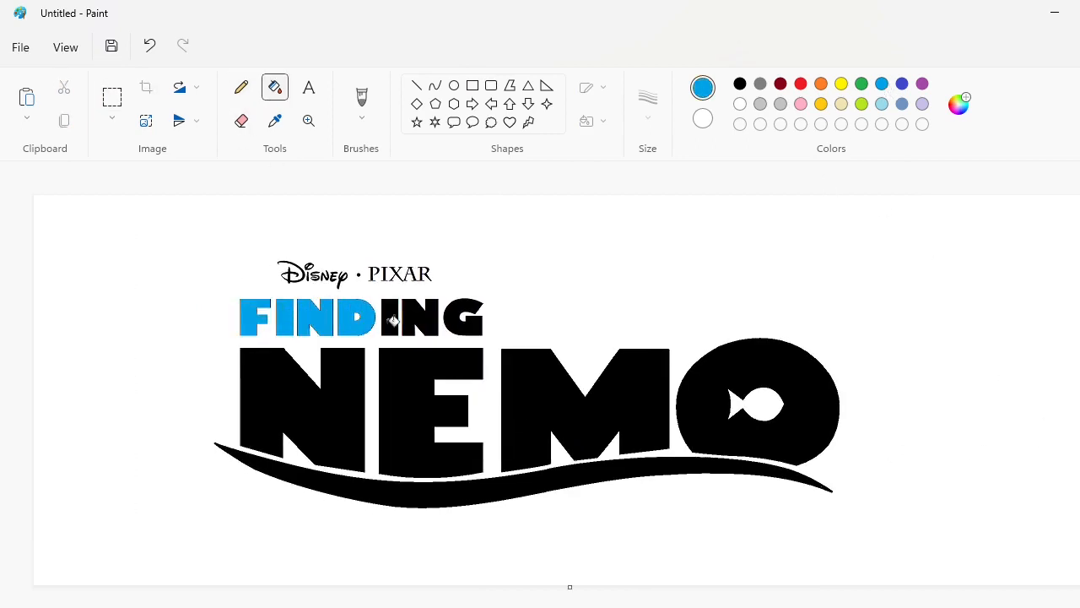
pyautogui.click(394, 318)
pyautogui.click(419, 317)
pyautogui.click(456, 317)
# Fill the four large NEMO letters with the same turquoise blue, keeping the fish cutout white.
pyautogui.click(354, 371)
pyautogui.click(397, 391)
pyautogui.click(601, 396)
pyautogui.click(722, 405)
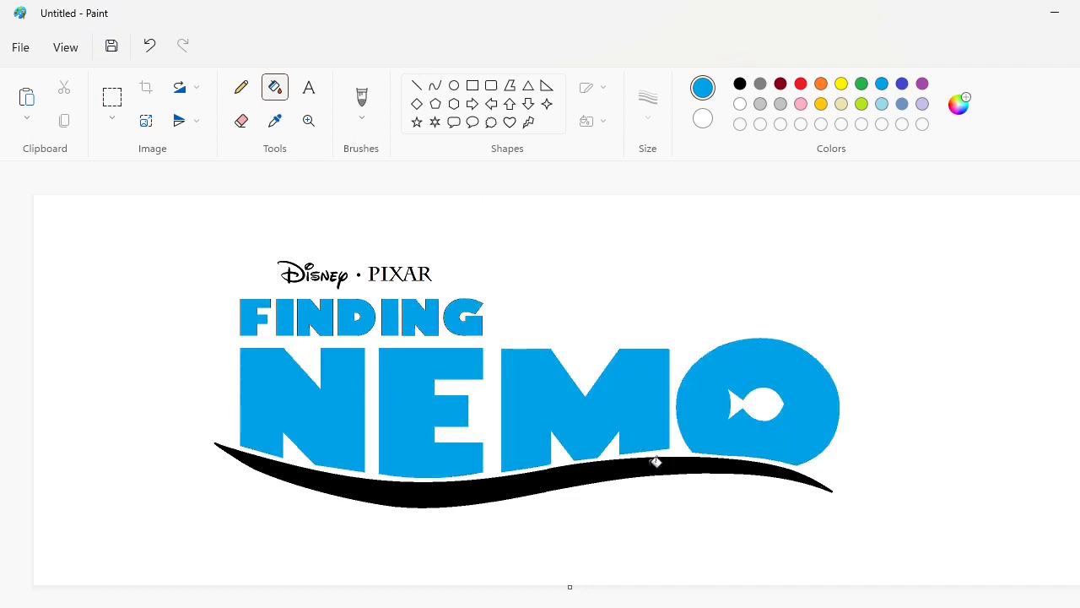
# Fill the tapered wave beneath NEMO with the same turquoise blue as the lettering.
pyautogui.click(655, 460)
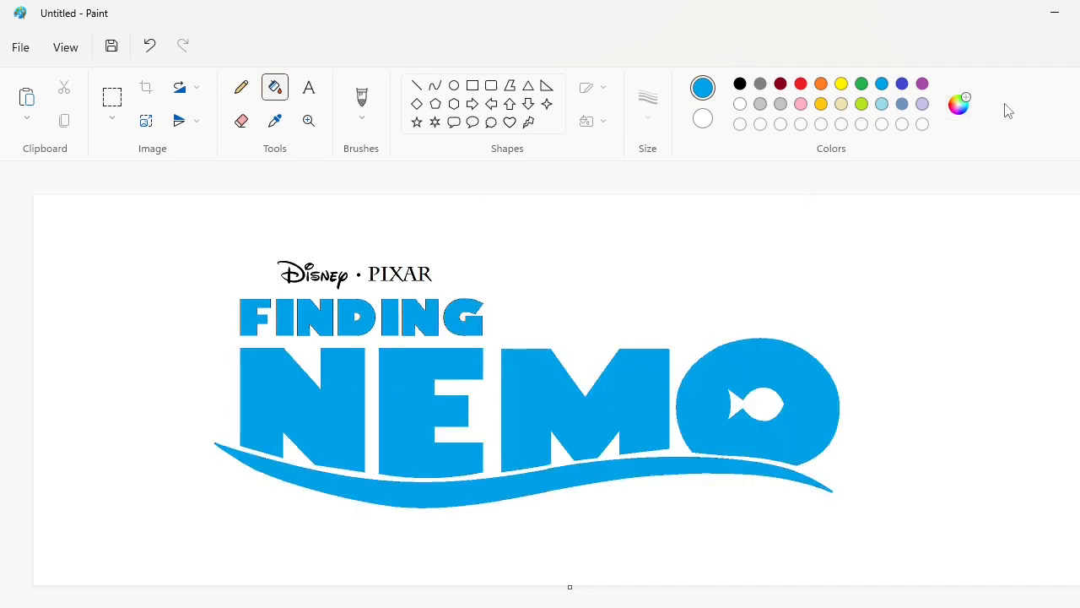